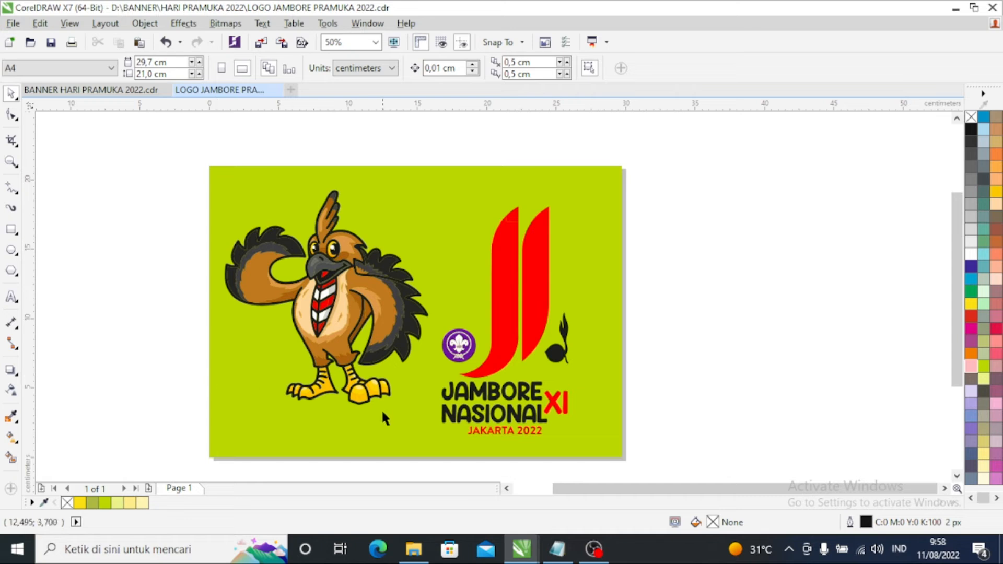
Ungroup the Jambore Nasional logo beside the bird mascot into its individual shapes
{"action": "left_click_drag", "start_coordinate": [384, 238], "coordinate": [387, 239]}
{"action": "scroll", "coordinate": [538, 352], "scroll_direction": "down", "scroll_amount": 2}
{"action": "scroll", "coordinate": [526, 402], "scroll_direction": "up", "scroll_amount": 2}
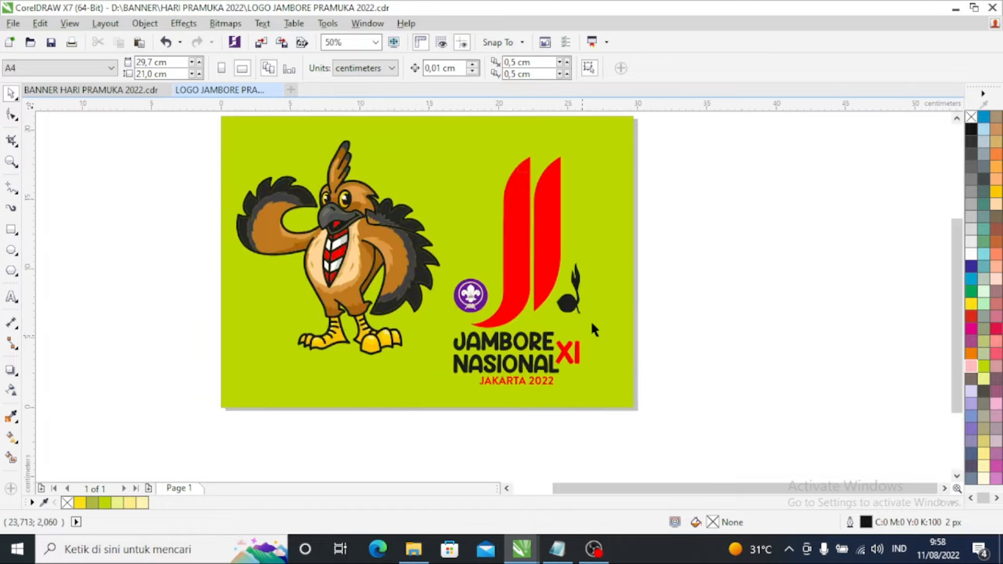
{"action": "left_click", "coordinate": [542, 230]}
{"action": "left_click", "coordinate": [543, 231]}
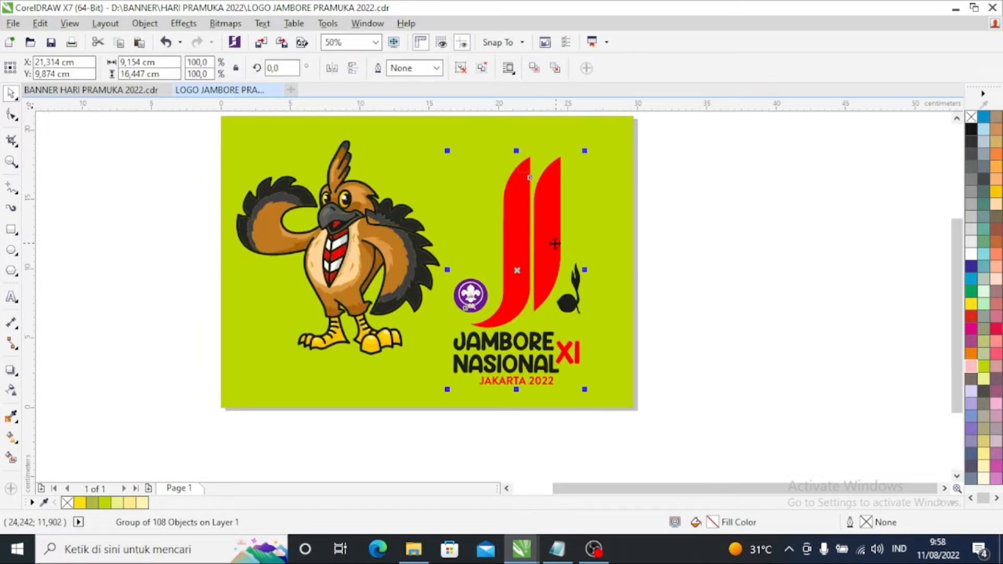
{"action": "right_click", "coordinate": [551, 242]}
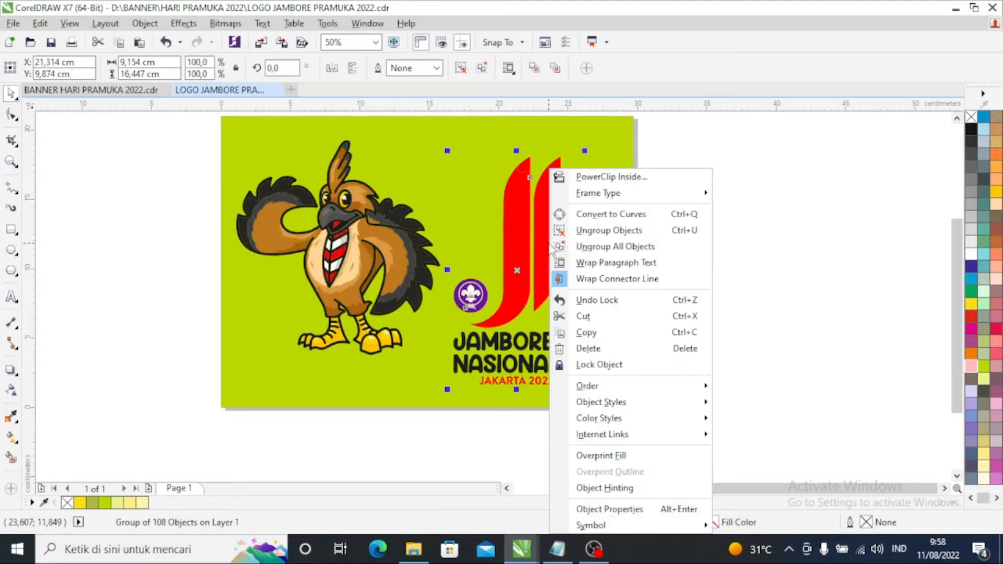
{"action": "left_click", "coordinate": [586, 234]}
{"action": "left_click", "coordinate": [750, 289]}
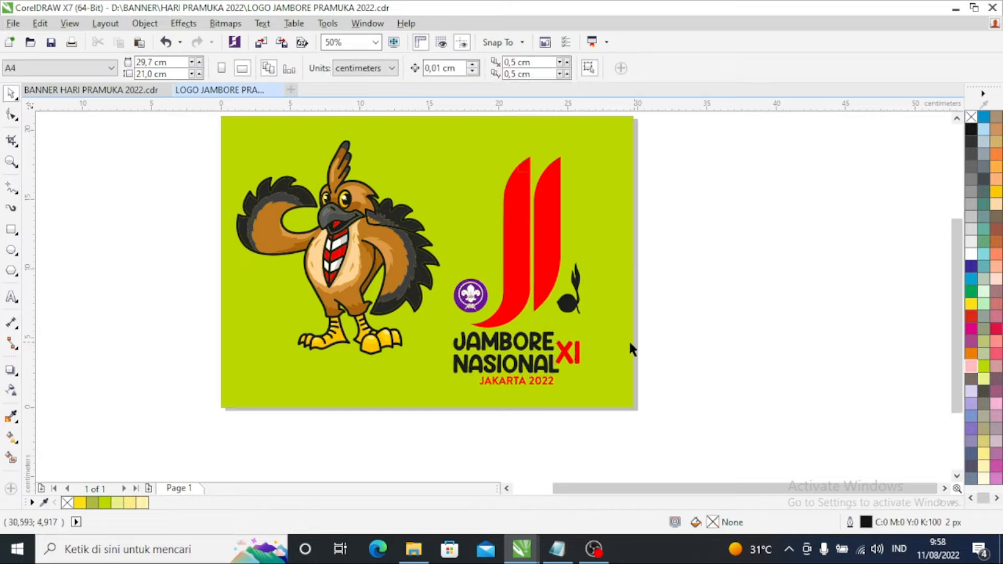
Fill the logo's narrower red stroke beside the J with Light Orange (C:0 M:40 Y:80 K:0)
{"action": "left_click", "coordinate": [545, 263]}
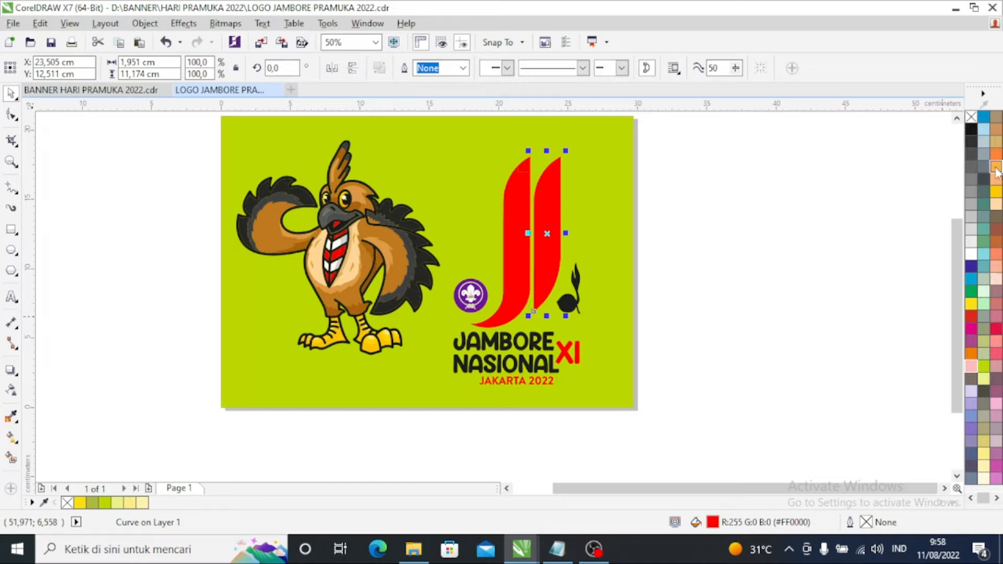
{"action": "left_click", "coordinate": [996, 168]}
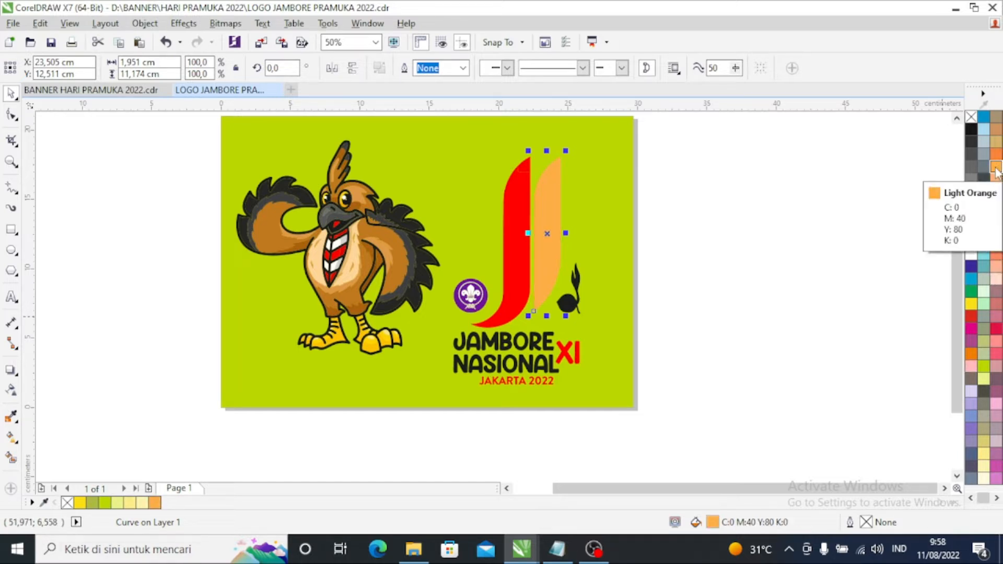
{"action": "left_click", "coordinate": [676, 263]}
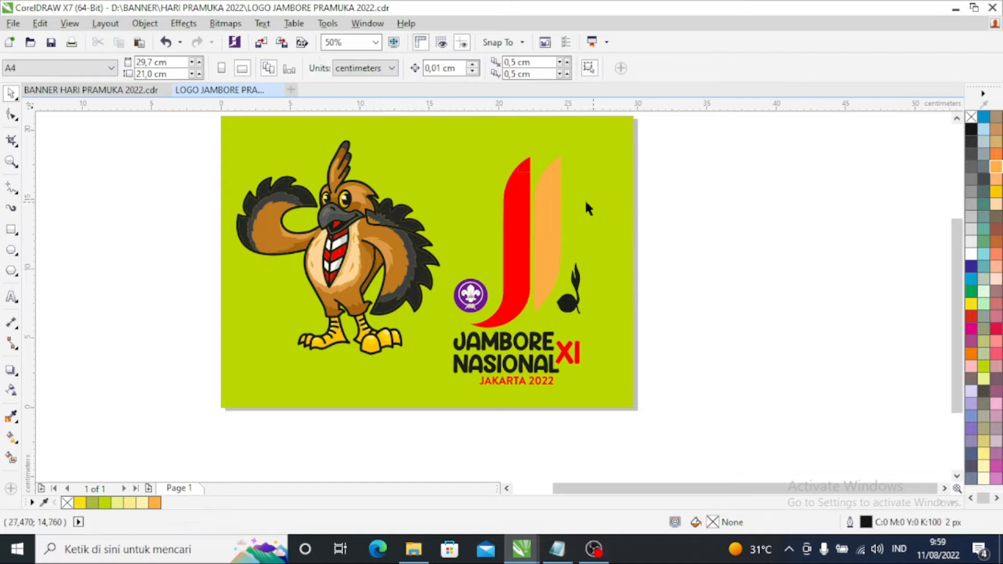
Fill the logo's large red J stroke and its small separate upper tip with green (C:100 M:0 Y:100 K:0)
{"action": "scroll", "coordinate": [541, 272], "scroll_direction": "up", "scroll_amount": 1}
{"action": "scroll", "coordinate": [538, 262], "scroll_direction": "down", "scroll_amount": 1}
{"action": "left_click", "coordinate": [522, 264]}
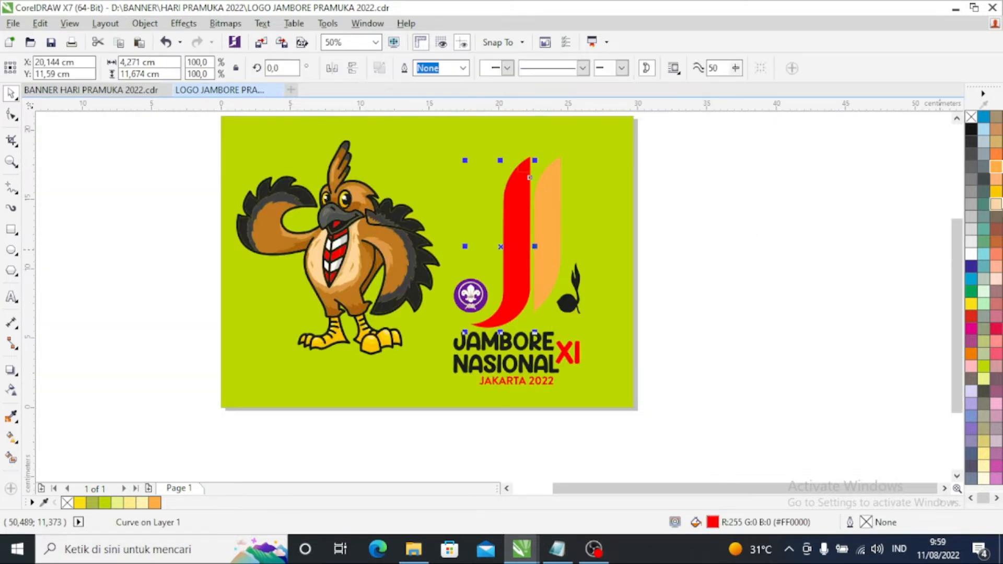
{"action": "left_click", "coordinate": [971, 291]}
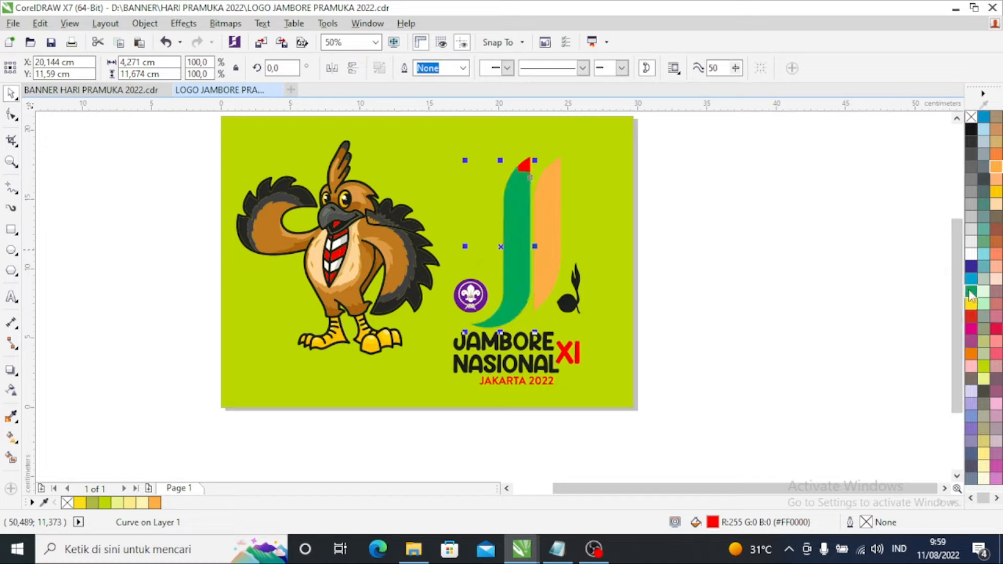
{"action": "scroll", "coordinate": [513, 147], "scroll_direction": "up", "scroll_amount": 1}
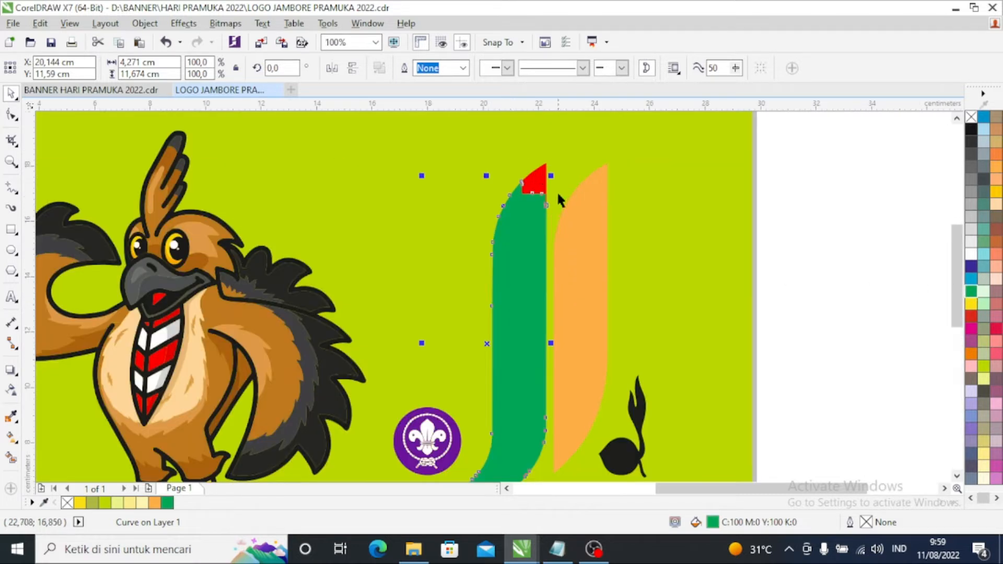
{"action": "left_click", "coordinate": [766, 172]}
{"action": "left_click", "coordinate": [537, 183]}
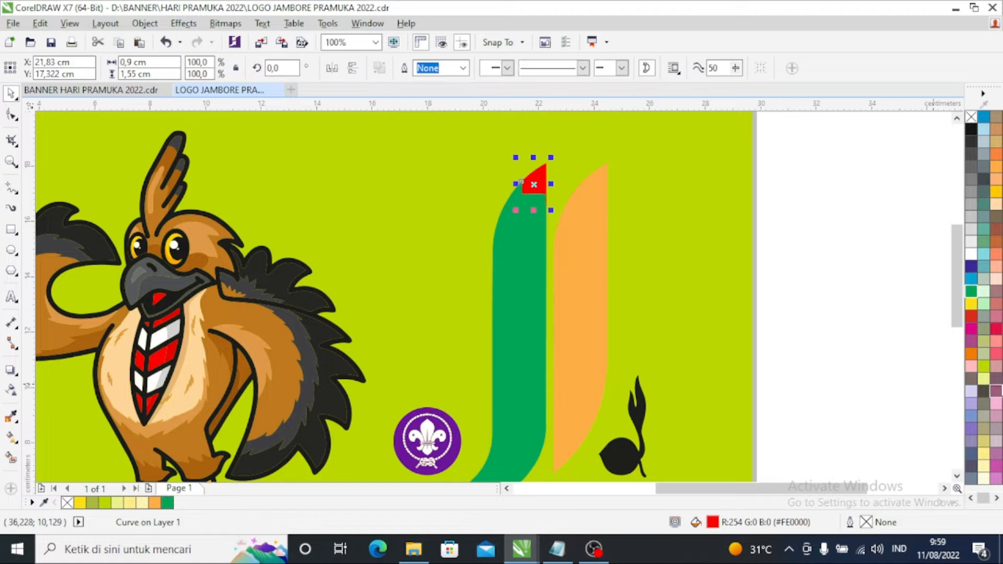
{"action": "left_click", "coordinate": [971, 291]}
{"action": "left_click", "coordinate": [834, 292]}
{"action": "scroll", "coordinate": [511, 282], "scroll_direction": "down", "scroll_amount": 1}
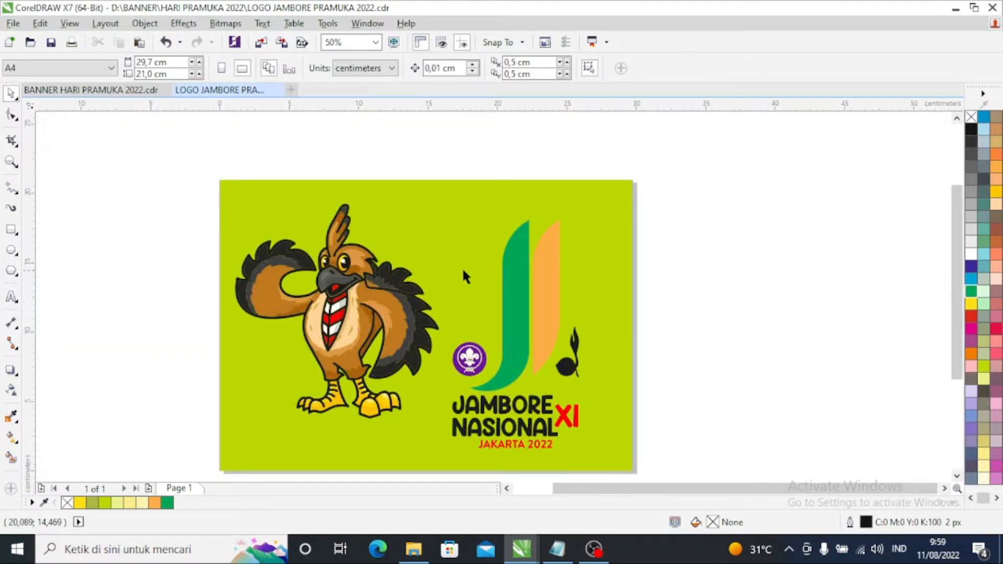
Undo the green and orange fills on the logo's two large strokes
{"action": "scroll", "coordinate": [516, 373], "scroll_direction": "up", "scroll_amount": 1}
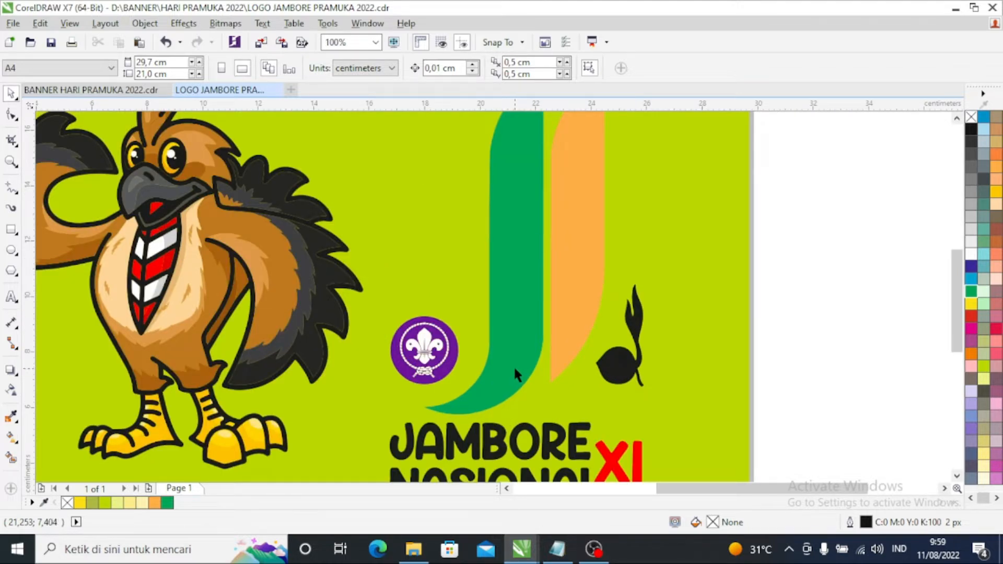
{"action": "left_click", "coordinate": [514, 372]}
{"action": "left_click", "coordinate": [728, 314]}
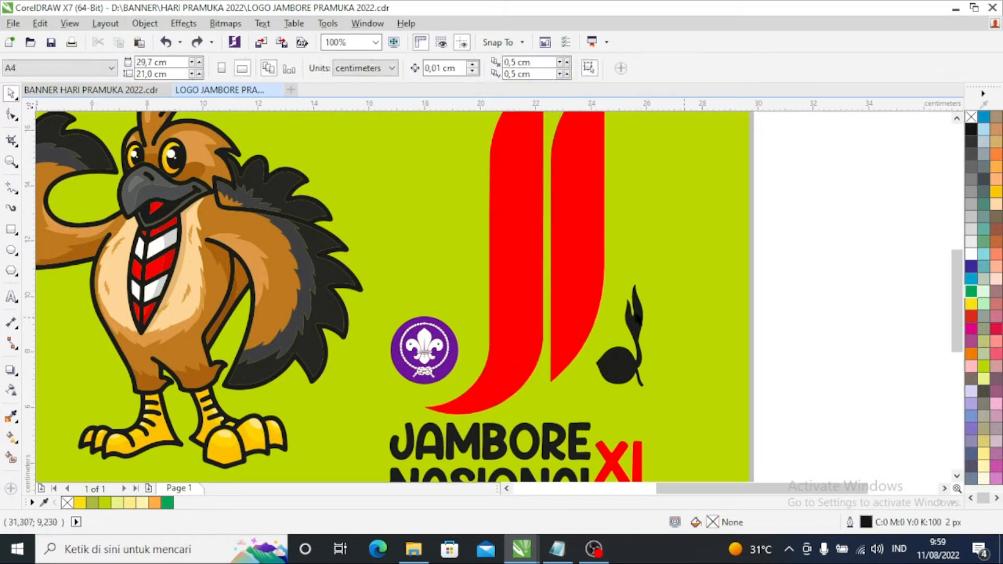
Fill the letters M and R in the word JAMBORE with red (C:0 M:100 Y:100 K:0)
{"action": "scroll", "coordinate": [500, 281], "scroll_direction": "down", "scroll_amount": 1}
{"action": "scroll", "coordinate": [477, 408], "scroll_direction": "up", "scroll_amount": 1}
{"action": "left_click", "coordinate": [496, 327]}
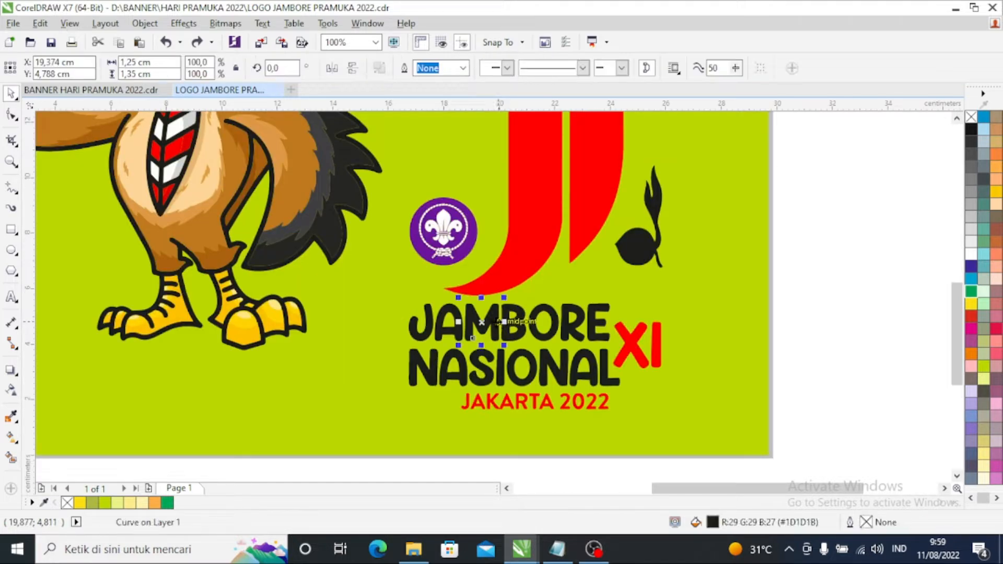
{"action": "left_click", "coordinate": [972, 318]}
{"action": "left_click", "coordinate": [568, 335]}
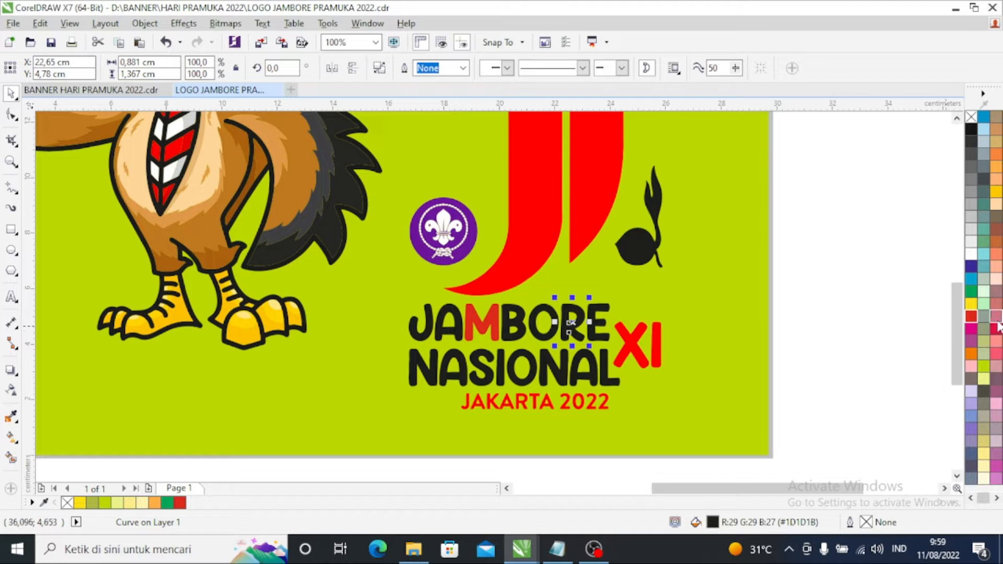
{"action": "left_click", "coordinate": [971, 318]}
Fill the letter O and the first N in the word NASIONAL with red (C:0 M:100 Y:100 K:0)
{"action": "left_click", "coordinate": [575, 378]}
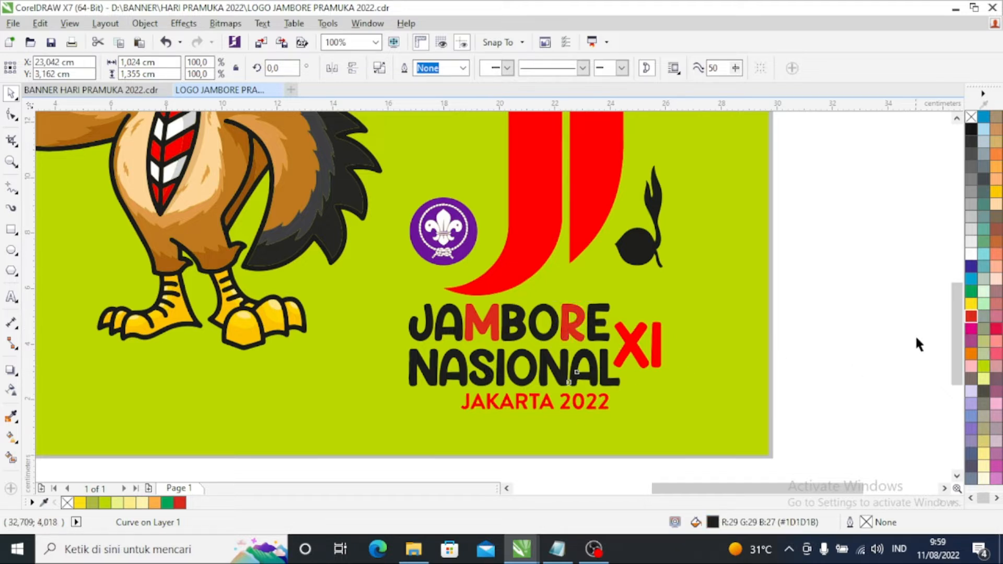
{"action": "left_click", "coordinate": [510, 372]}
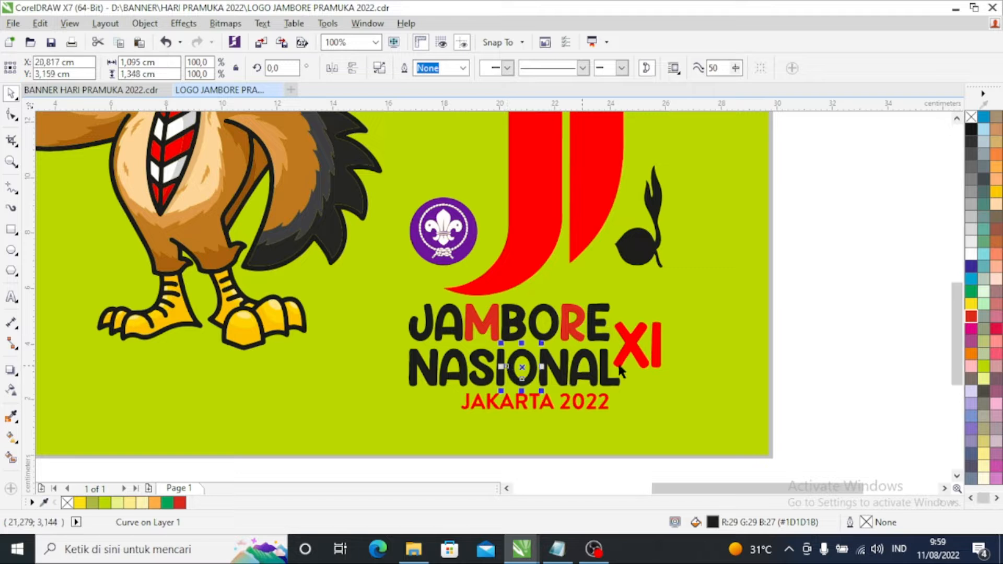
{"action": "left_click", "coordinate": [971, 316]}
{"action": "left_click", "coordinate": [434, 372]}
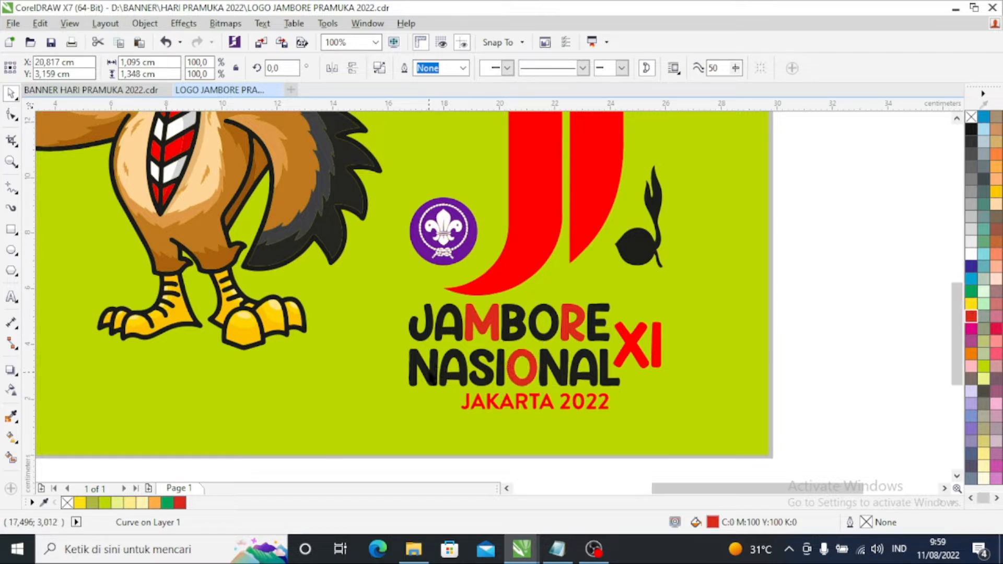
{"action": "left_click", "coordinate": [971, 316]}
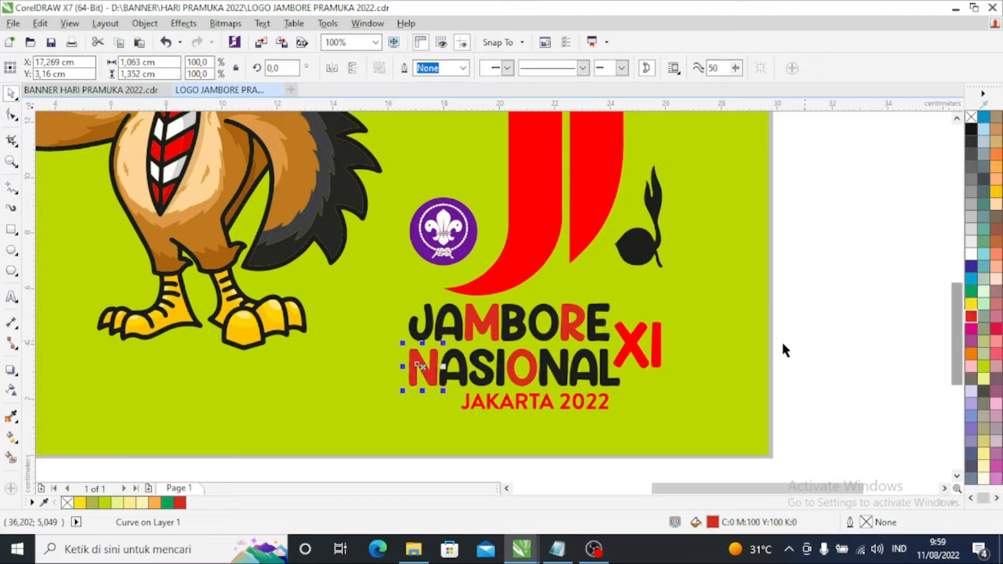
Fill the X of the XI numeral with blue (C:100 M:100 Y:0 K:0)
{"action": "left_click", "coordinate": [634, 349]}
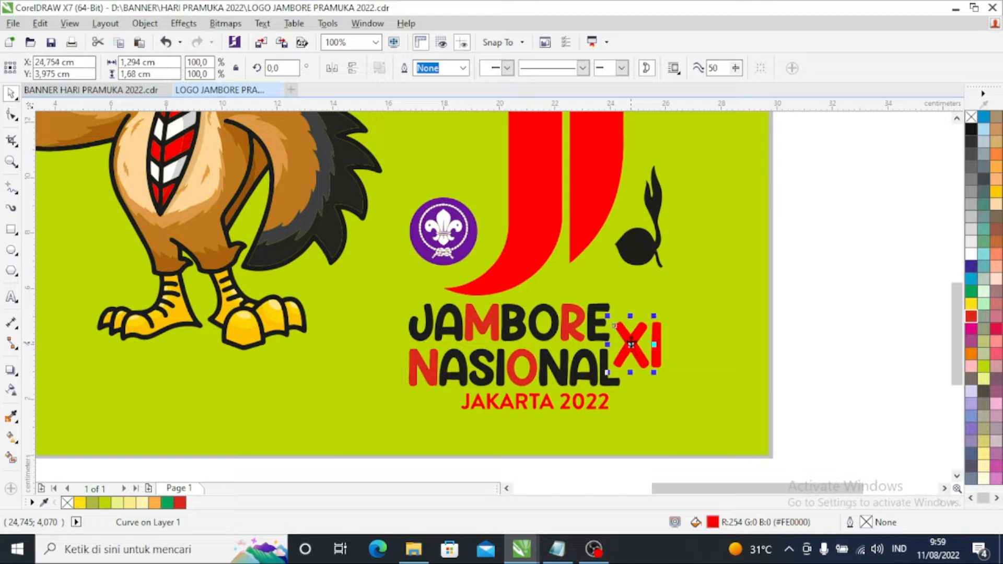
{"action": "left_click", "coordinate": [971, 305]}
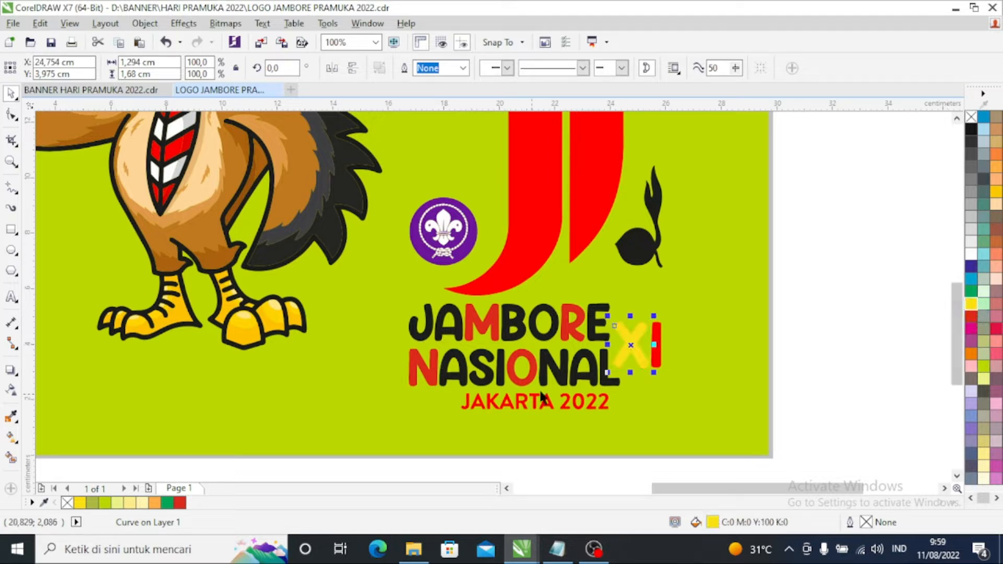
{"action": "left_click", "coordinate": [970, 266]}
{"action": "left_click", "coordinate": [887, 356]}
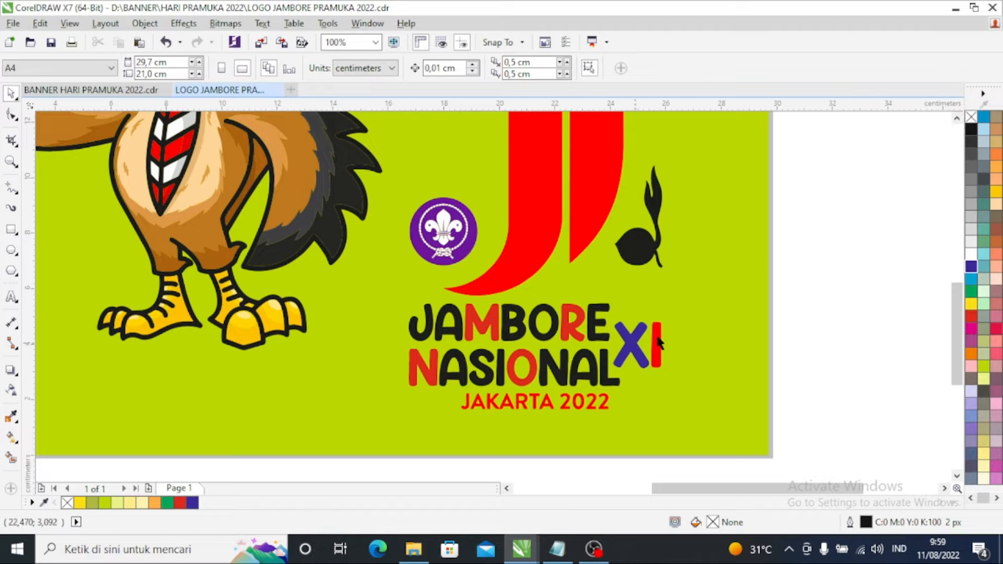
Fill the T of JAKARTA with green and its joined K and A with blue (C:100 M:100 Y:0 K:0)
{"action": "scroll", "coordinate": [564, 389], "scroll_direction": "down", "scroll_amount": 2}
{"action": "scroll", "coordinate": [520, 397], "scroll_direction": "up", "scroll_amount": 4}
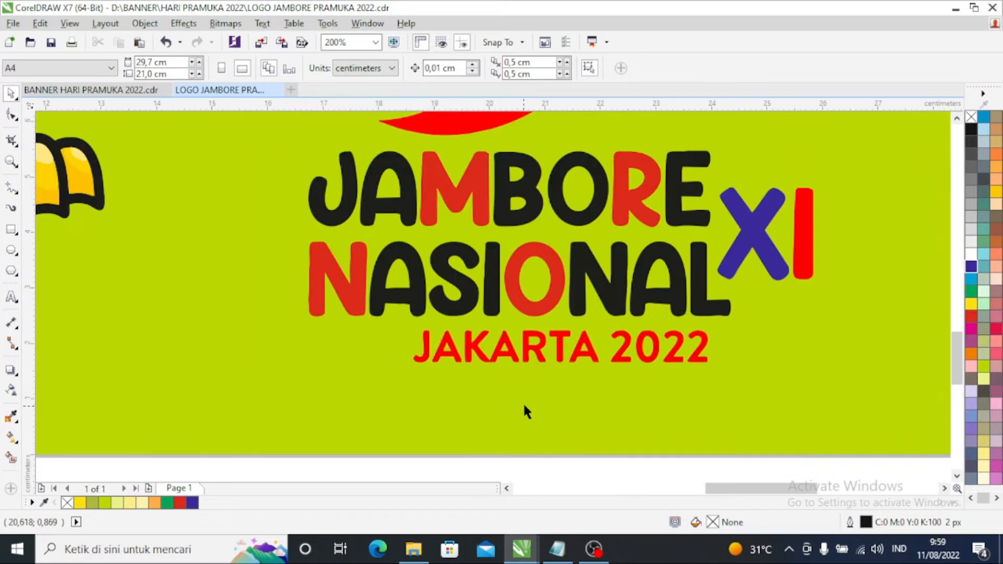
{"action": "left_click", "coordinate": [563, 357]}
{"action": "left_click", "coordinate": [563, 356]}
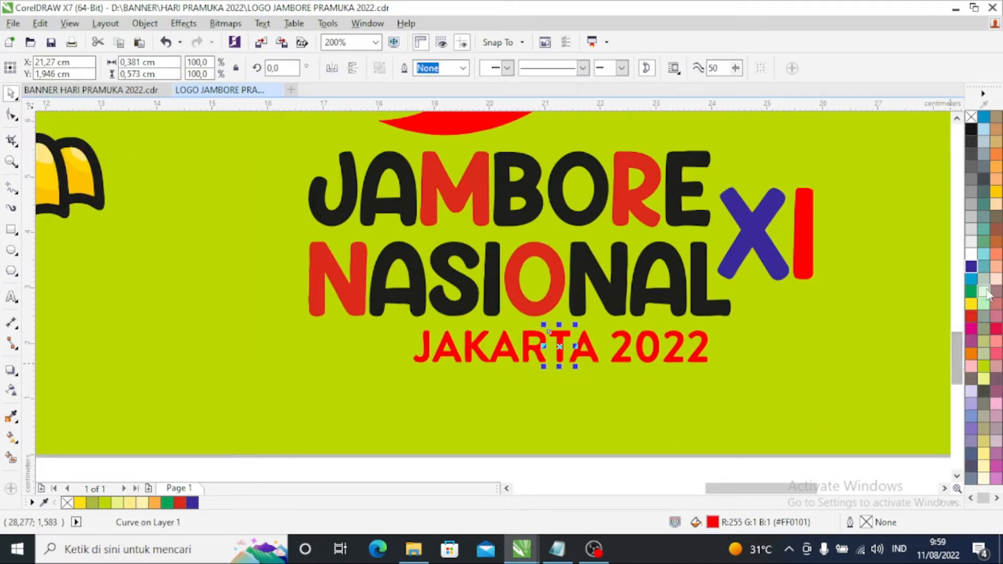
{"action": "left_click", "coordinate": [970, 293]}
{"action": "left_click", "coordinate": [469, 357]}
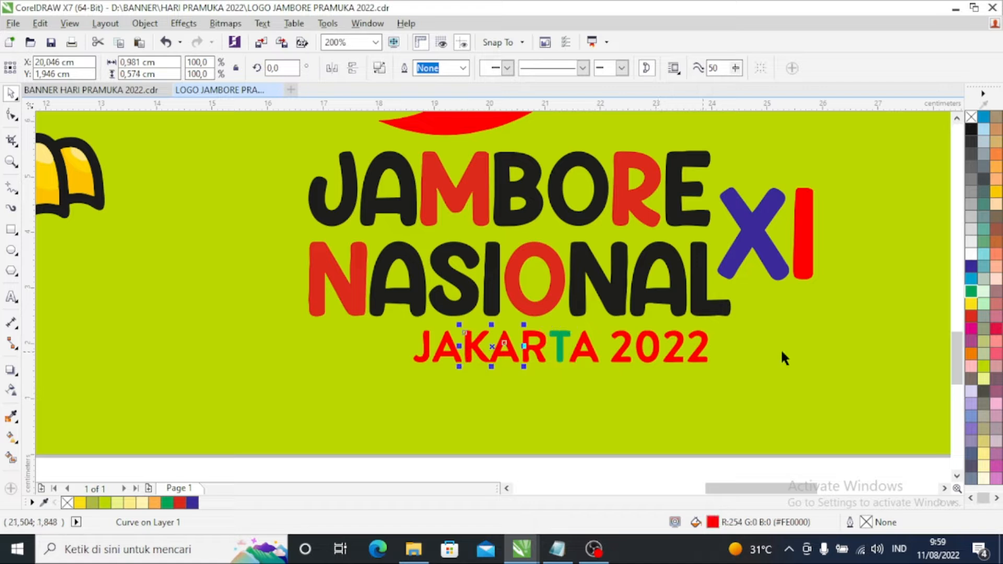
{"action": "left_click", "coordinate": [970, 293]}
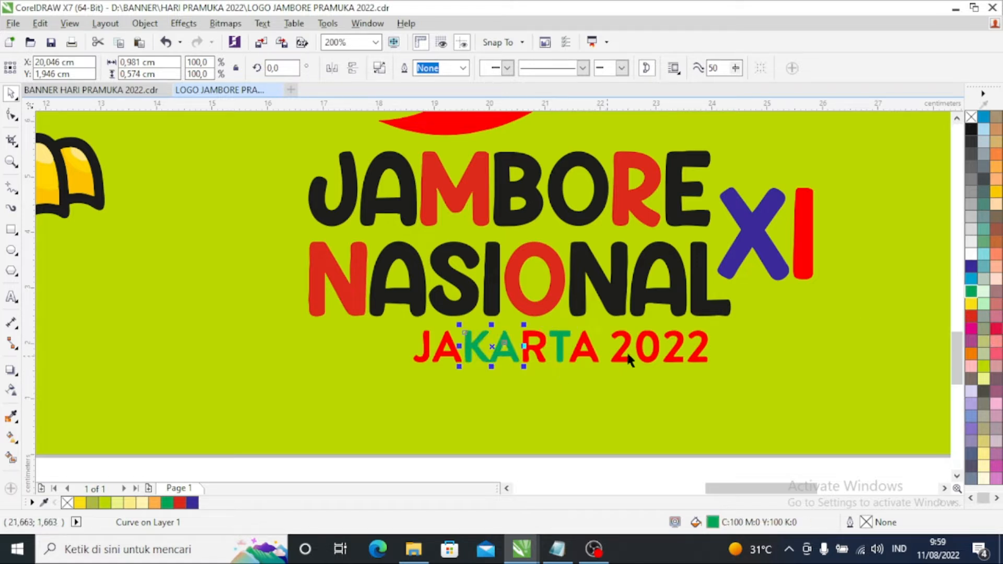
{"action": "left_click", "coordinate": [970, 266]}
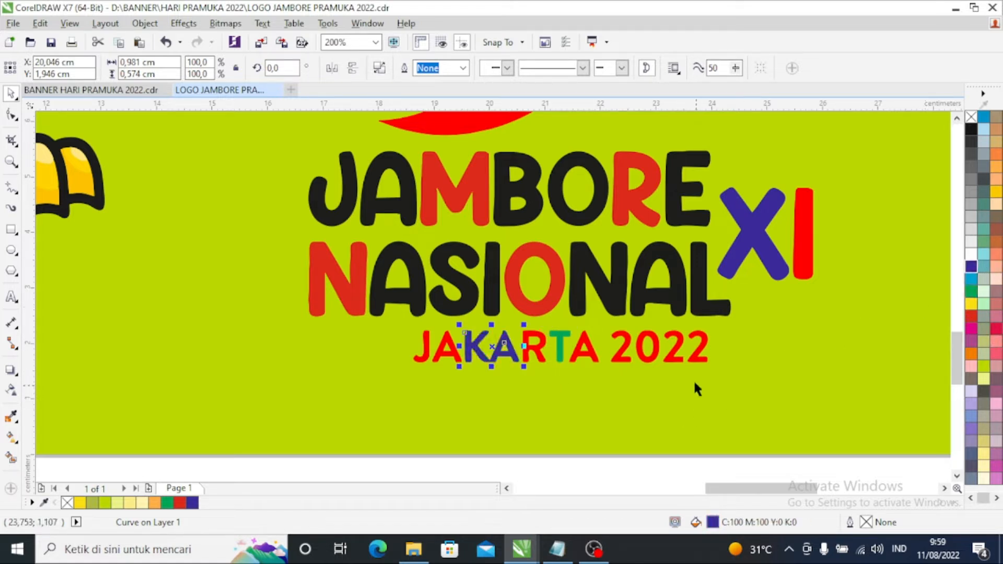
Fill the second-to-last digit of 2022 with purple and the last digit with crimson (C:0 M:100 Y:60 K:0)
{"action": "left_click", "coordinate": [677, 360]}
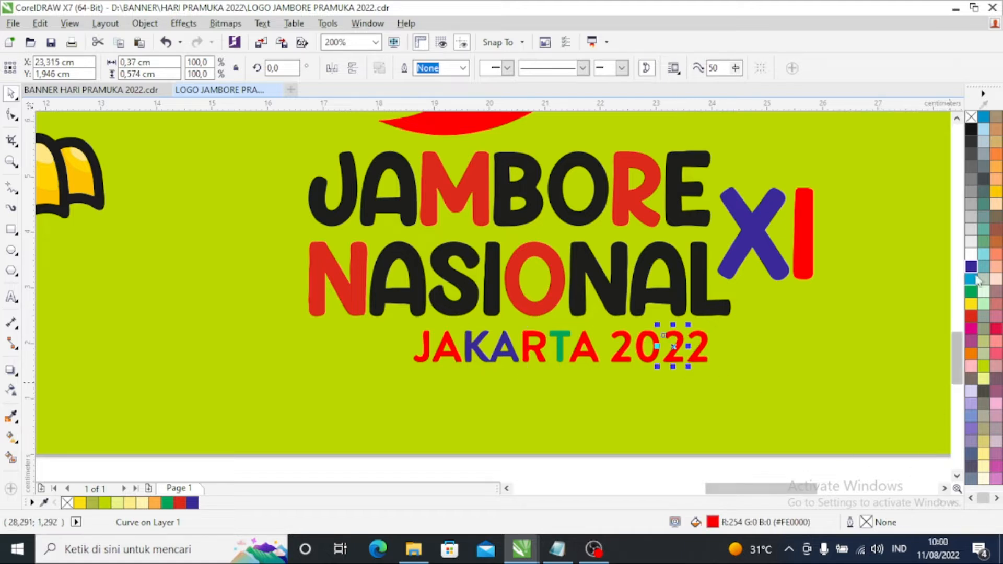
{"action": "left_click", "coordinate": [971, 342]}
{"action": "left_click", "coordinate": [699, 348]}
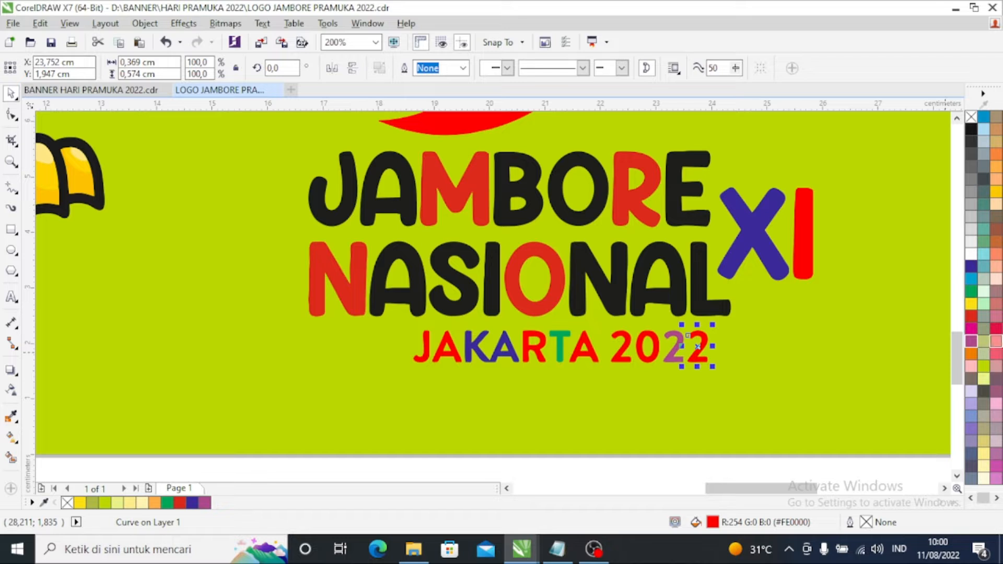
{"action": "left_click", "coordinate": [995, 329]}
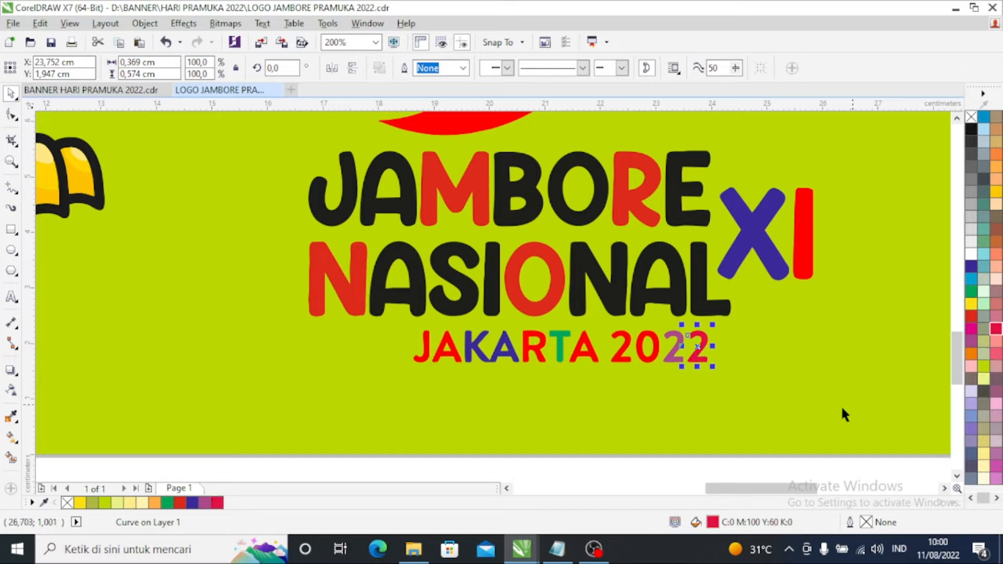
Fill the letter J of JAKARTA with green
{"action": "left_click", "coordinate": [421, 358]}
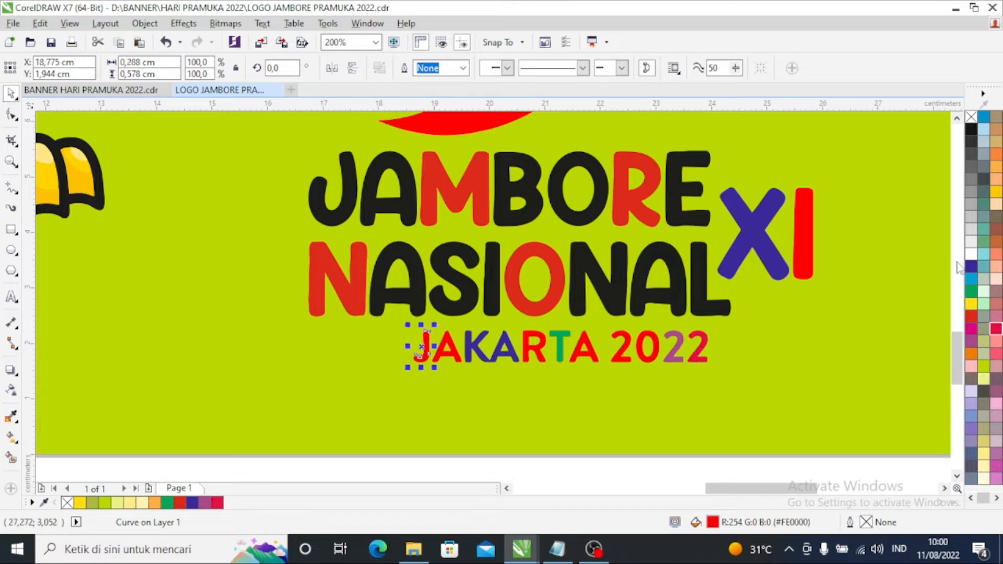
{"action": "left_click", "coordinate": [970, 290]}
{"action": "left_click", "coordinate": [574, 412]}
{"action": "scroll", "coordinate": [575, 400], "scroll_direction": "down", "scroll_amount": 2}
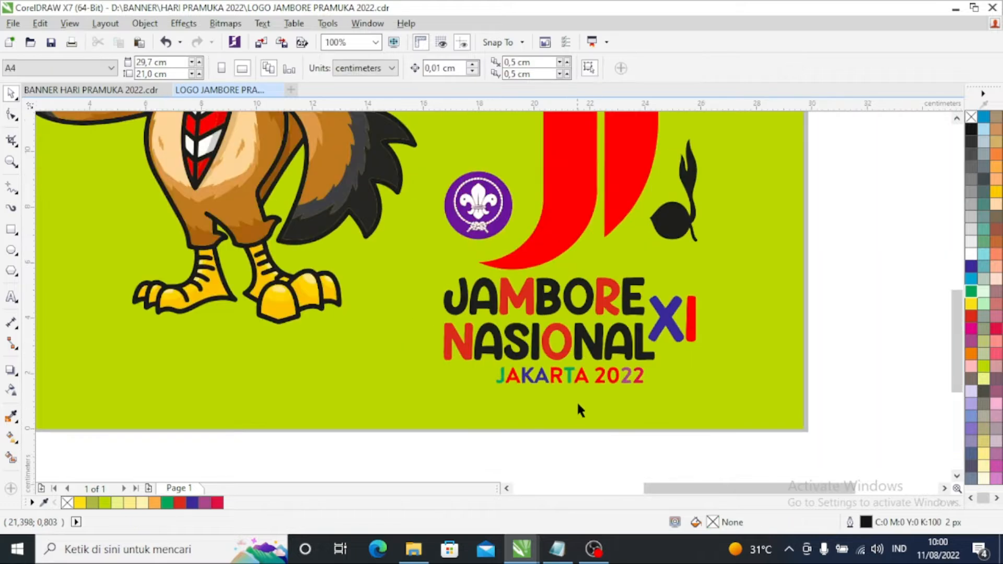
Fill the black sprouting seed shape beside the large red JI letters with brown (C:0 M:60 Y:60 K:40)
{"action": "scroll", "coordinate": [631, 380], "scroll_direction": "down", "scroll_amount": 1}
{"action": "scroll", "coordinate": [659, 288], "scroll_direction": "up", "scroll_amount": 2}
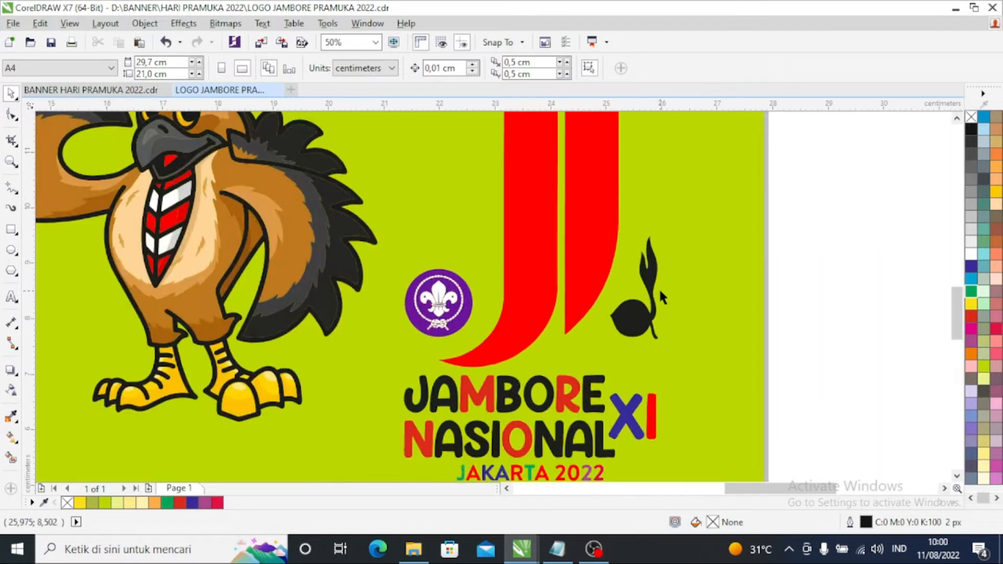
{"action": "left_click", "coordinate": [607, 346]}
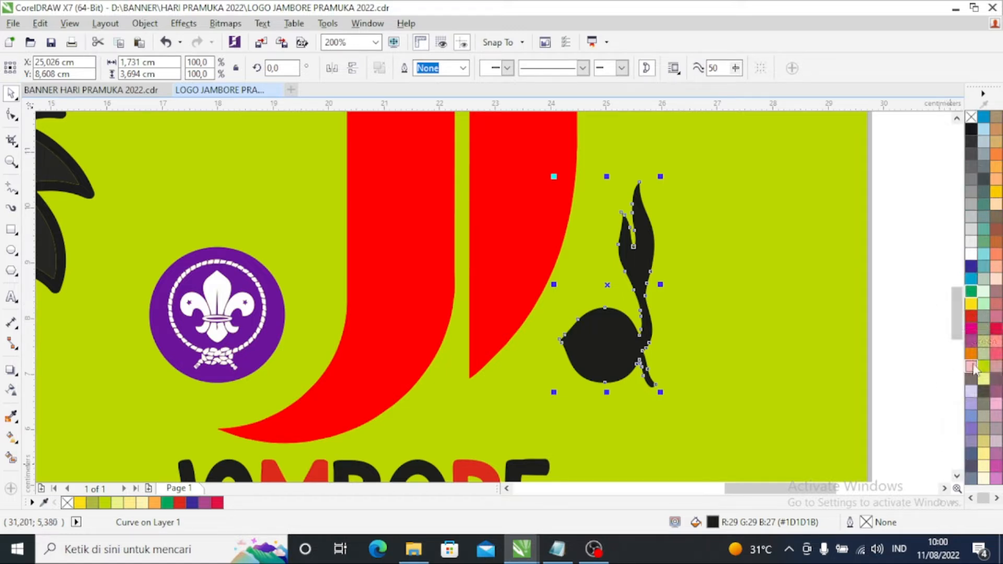
{"action": "scroll", "coordinate": [972, 368], "scroll_direction": "down", "scroll_amount": 1}
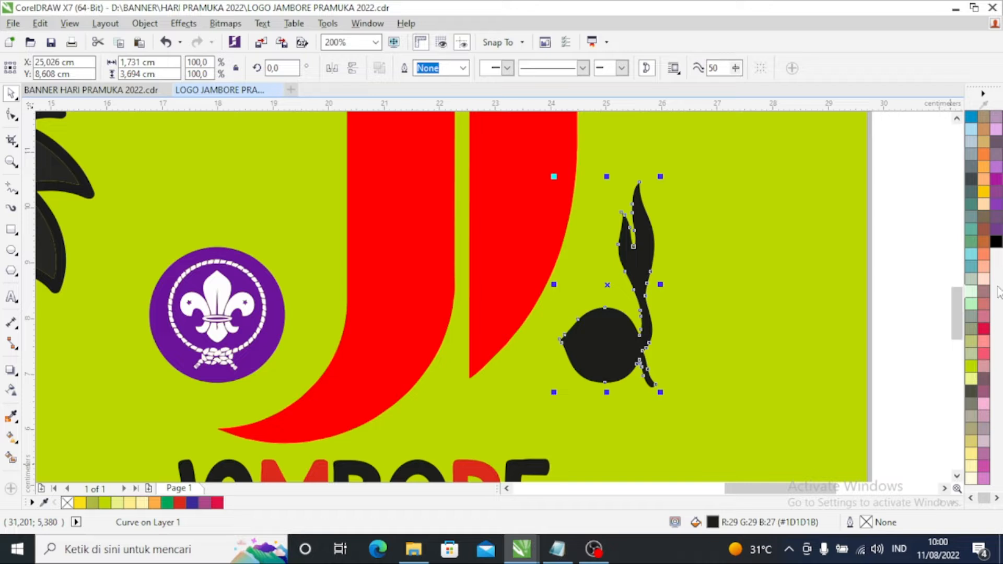
{"action": "scroll", "coordinate": [997, 293], "scroll_direction": "up", "scroll_amount": 1}
{"action": "left_click", "coordinate": [996, 229]}
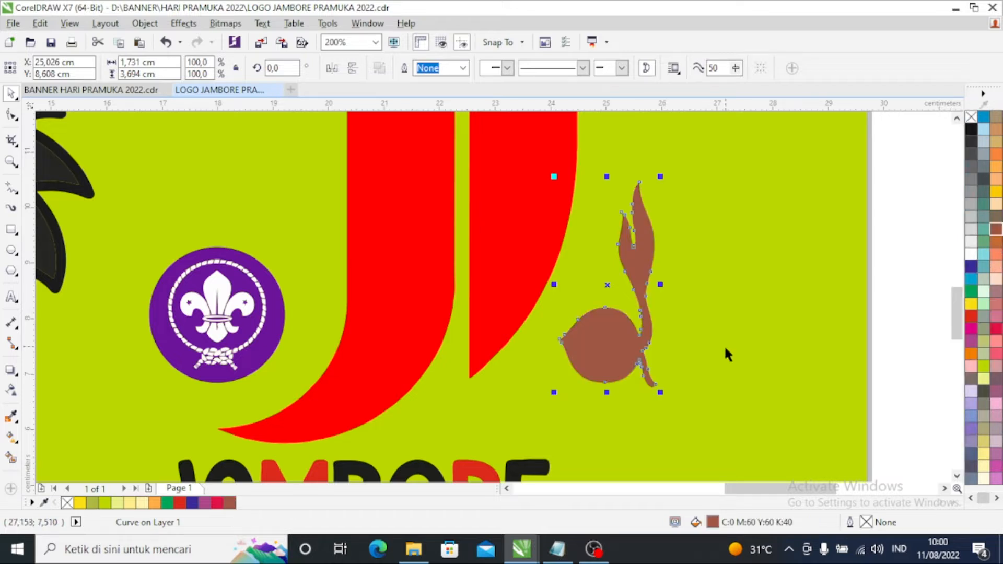
{"action": "key", "text": "Escape"}
Ungroup the bird mascot artwork into separately editable objects and clear the selection
{"action": "scroll", "coordinate": [562, 274], "scroll_direction": "down", "scroll_amount": 2}
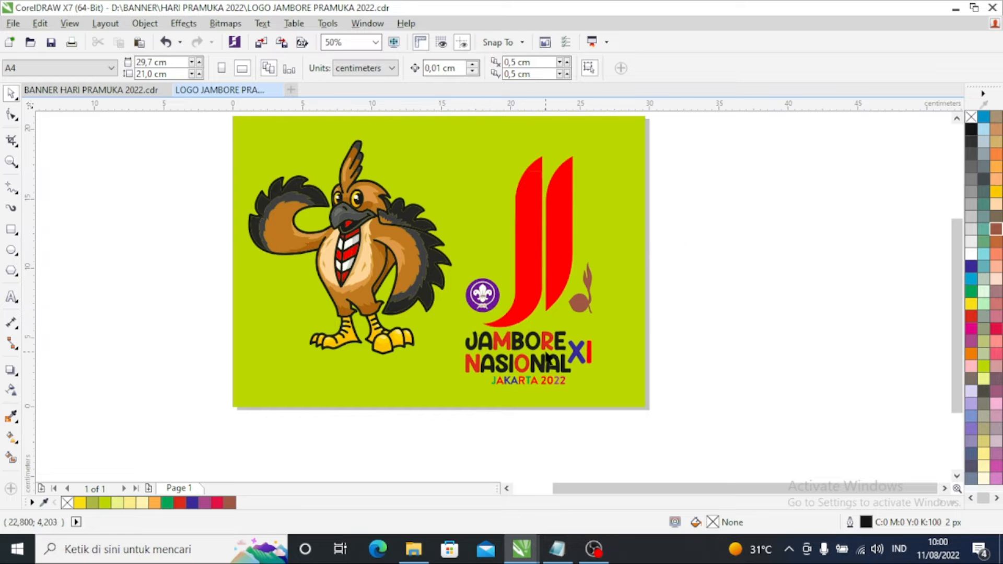
{"action": "scroll", "coordinate": [497, 373], "scroll_direction": "up", "scroll_amount": 1}
{"action": "scroll", "coordinate": [522, 365], "scroll_direction": "down", "scroll_amount": 1}
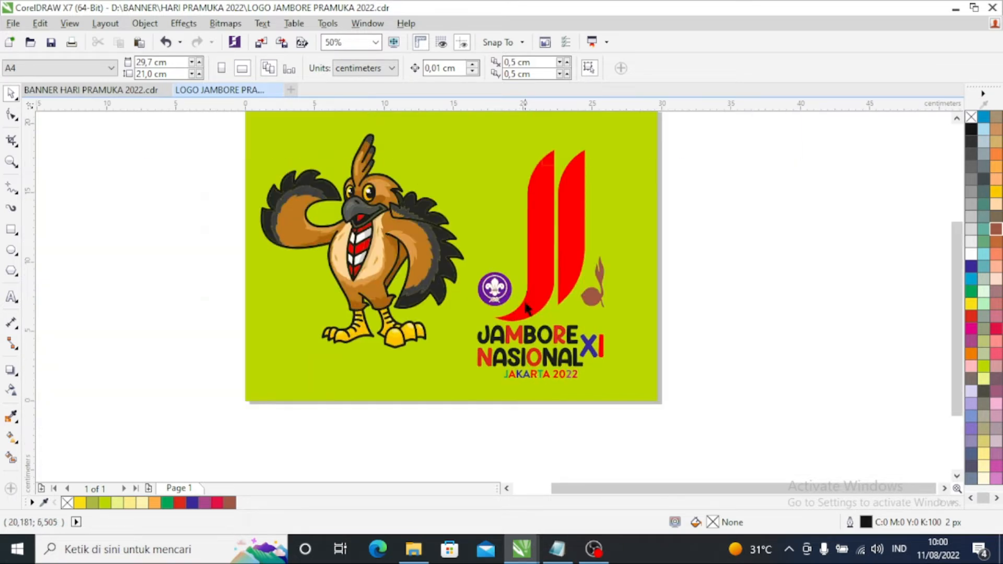
{"action": "scroll", "coordinate": [526, 315], "scroll_direction": "up", "scroll_amount": 1}
{"action": "scroll", "coordinate": [528, 295], "scroll_direction": "down", "scroll_amount": 2}
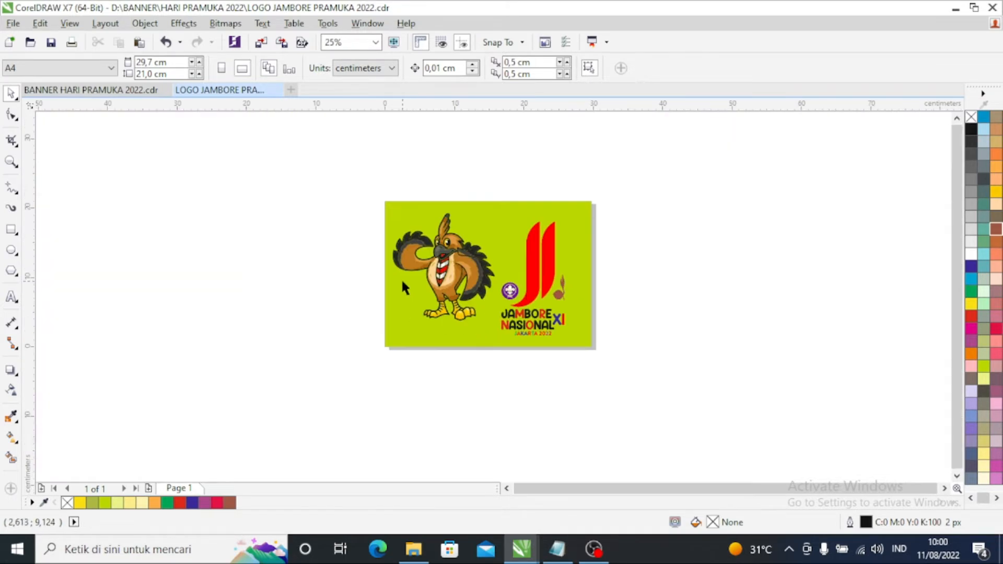
{"action": "scroll", "coordinate": [401, 284], "scroll_direction": "up", "scroll_amount": 2}
{"action": "scroll", "coordinate": [432, 309], "scroll_direction": "down", "scroll_amount": 1}
{"action": "scroll", "coordinate": [484, 230], "scroll_direction": "up", "scroll_amount": 1}
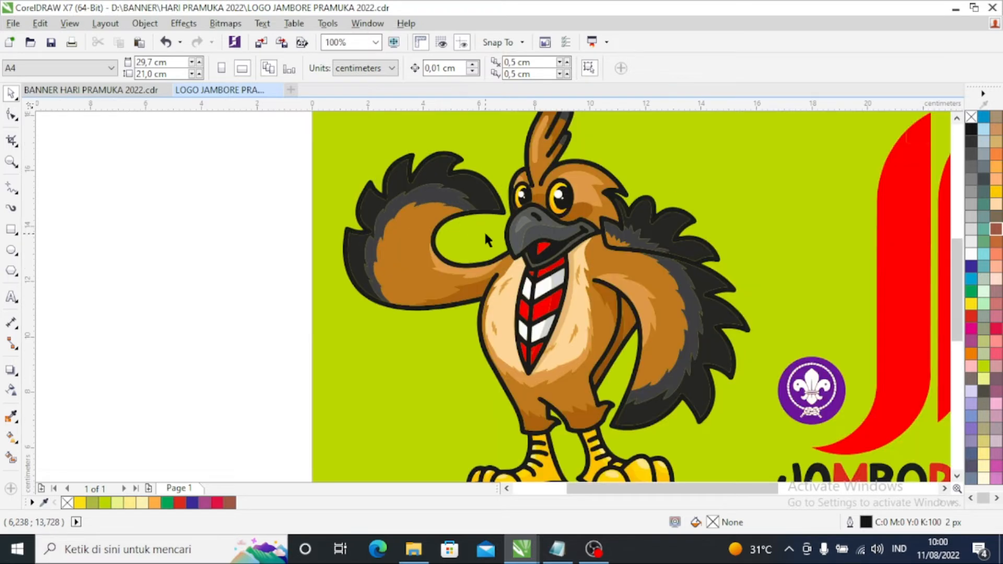
{"action": "scroll", "coordinate": [484, 230], "scroll_direction": "down", "scroll_amount": 1}
{"action": "left_click", "coordinate": [449, 265]}
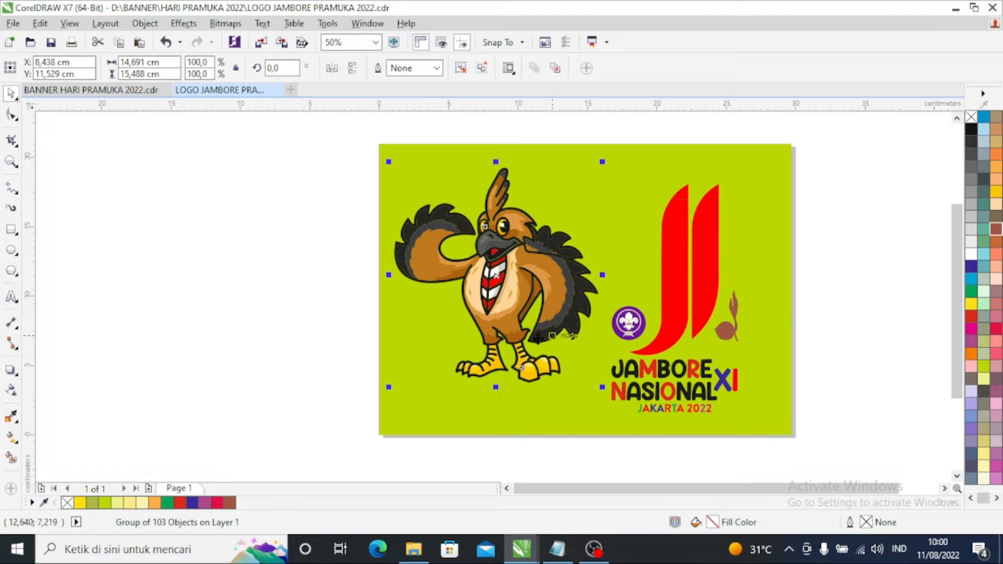
{"action": "right_click", "coordinate": [495, 287]}
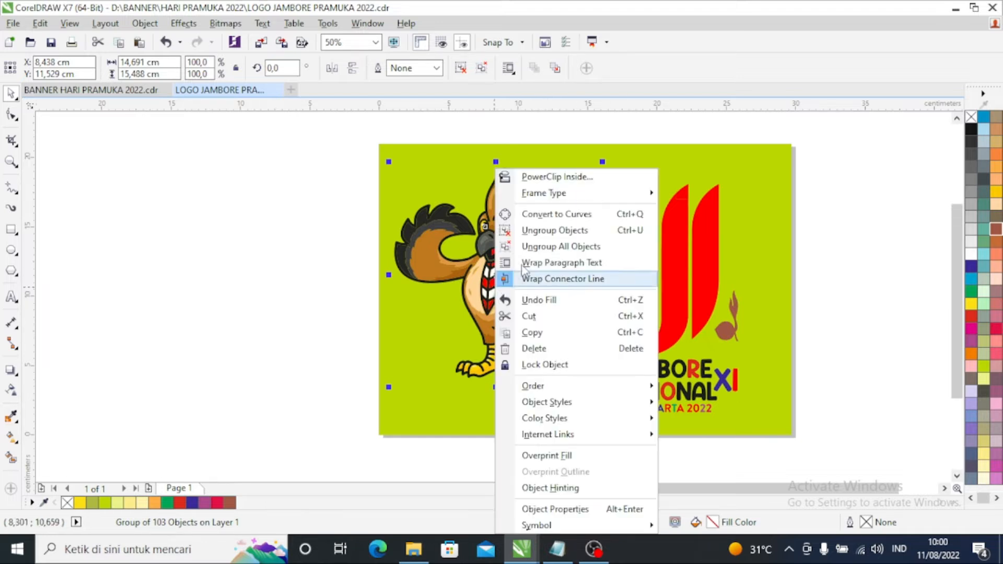
{"action": "left_click", "coordinate": [509, 231]}
{"action": "left_click", "coordinate": [934, 307]}
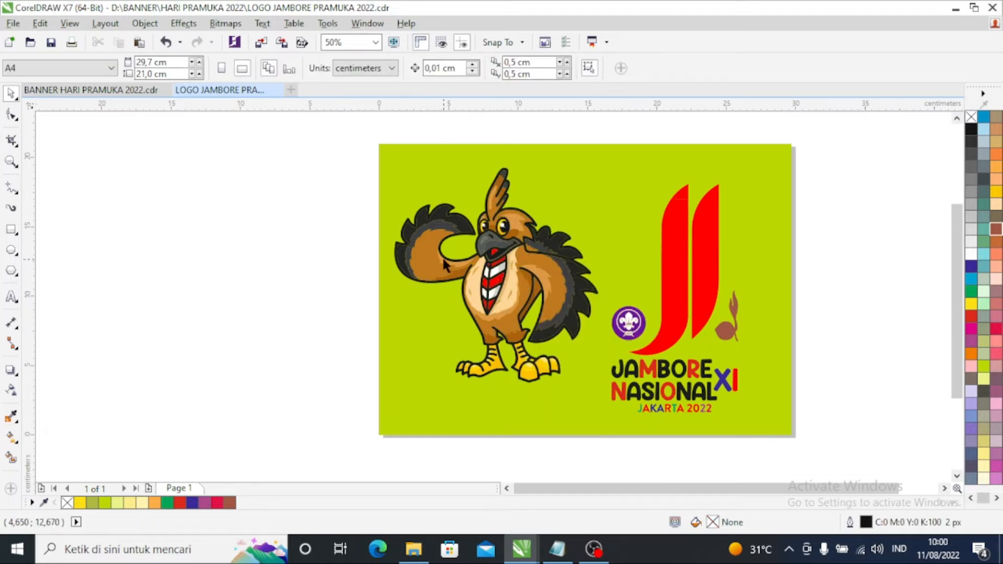
Fill the black outer feathers of the mascot's lowered wing with green (C:100 M:0 Y:100 K:0)
{"action": "scroll", "coordinate": [531, 296], "scroll_direction": "up", "scroll_amount": 2}
{"action": "scroll", "coordinate": [477, 251], "scroll_direction": "down", "scroll_amount": 2}
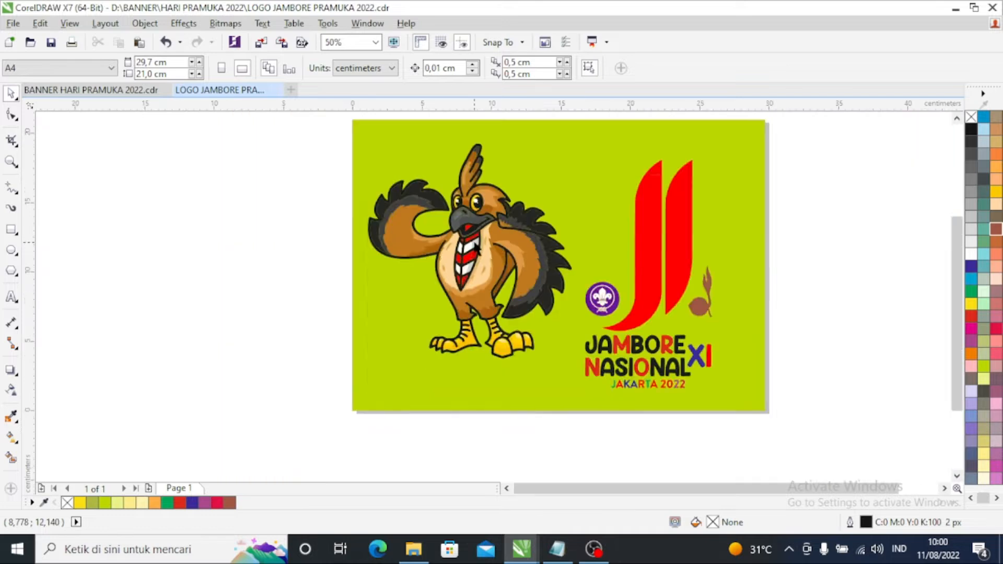
{"action": "scroll", "coordinate": [477, 220], "scroll_direction": "up", "scroll_amount": 2}
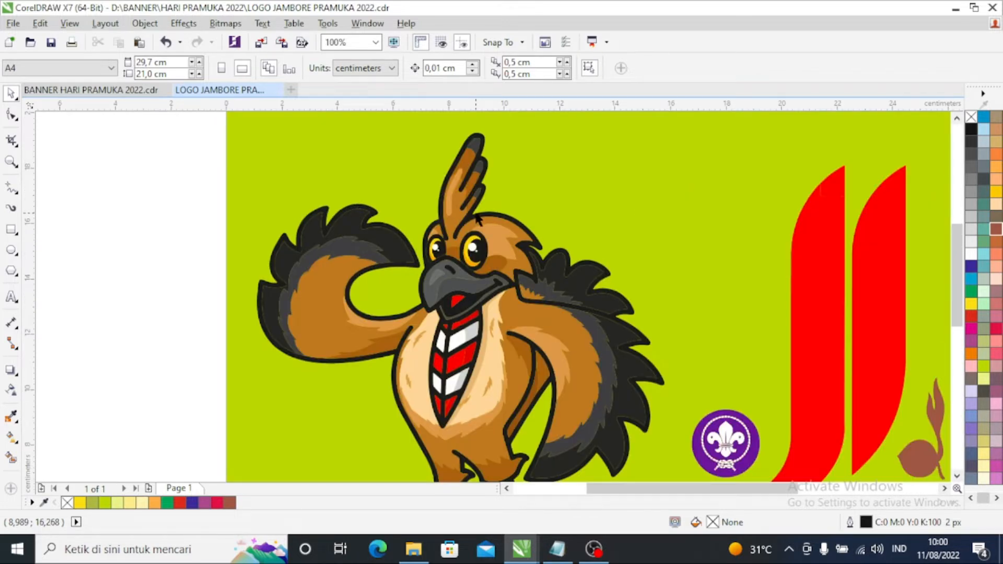
{"action": "scroll", "coordinate": [526, 305], "scroll_direction": "down", "scroll_amount": 2}
{"action": "scroll", "coordinate": [475, 260], "scroll_direction": "up", "scroll_amount": 2}
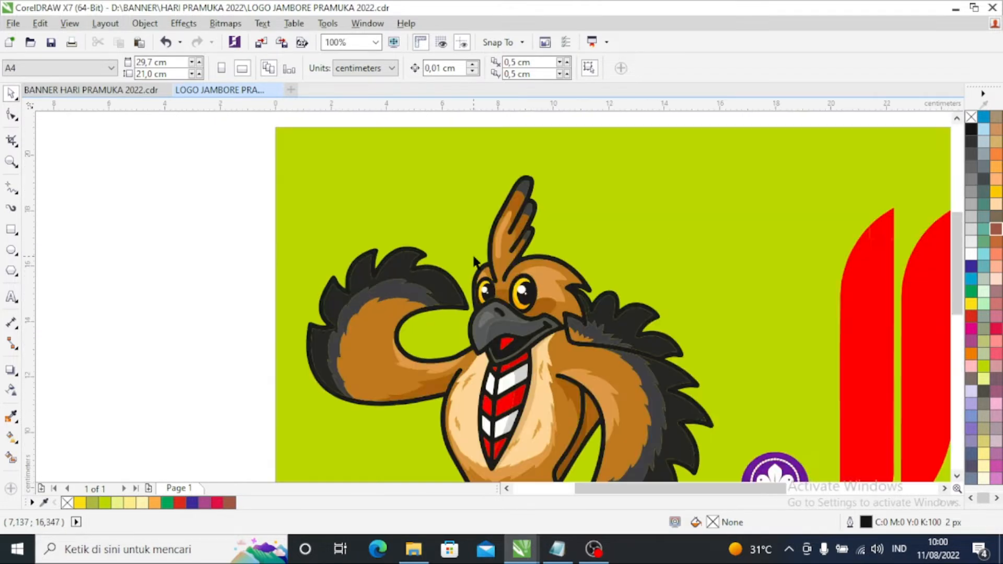
{"action": "scroll", "coordinate": [506, 311], "scroll_direction": "down", "scroll_amount": 1}
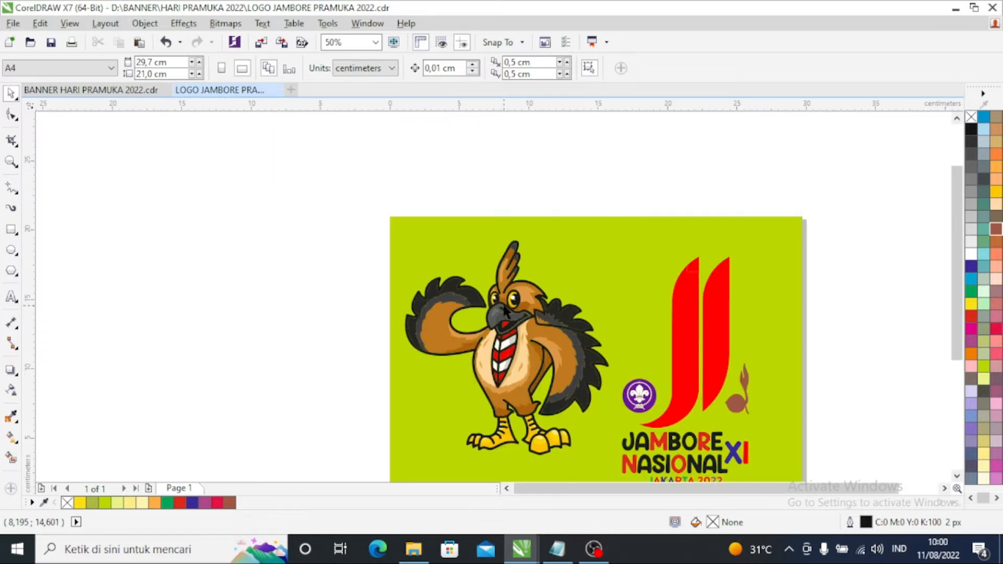
{"action": "scroll", "coordinate": [507, 383], "scroll_direction": "up", "scroll_amount": 2}
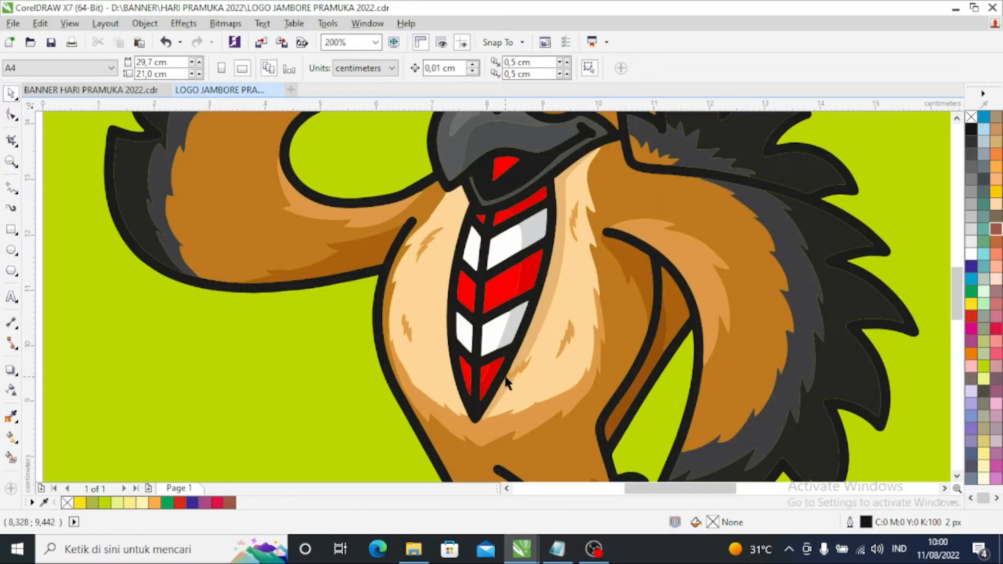
{"action": "scroll", "coordinate": [520, 366], "scroll_direction": "down", "scroll_amount": 1}
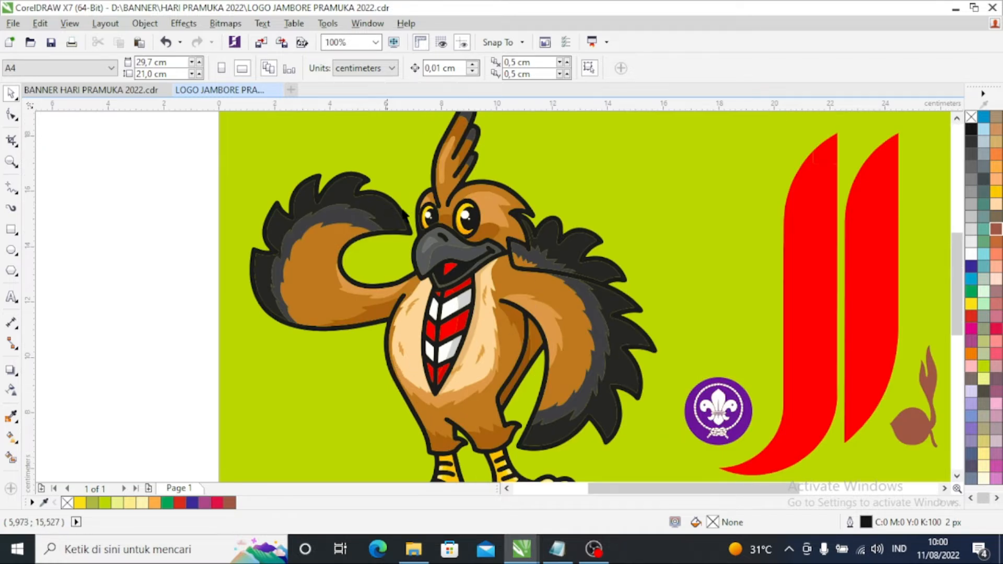
{"action": "left_click", "coordinate": [619, 357]}
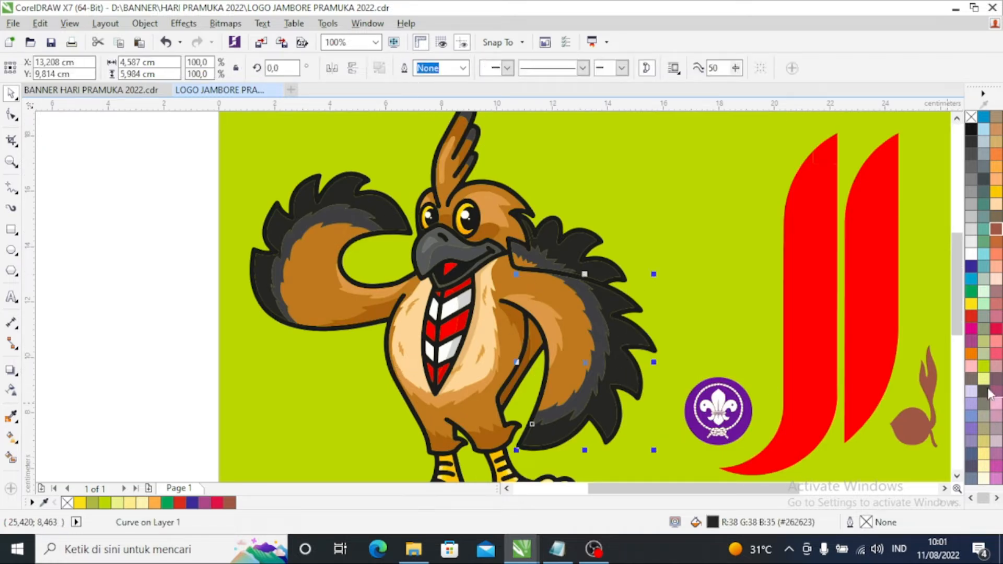
{"action": "left_click", "coordinate": [969, 304]}
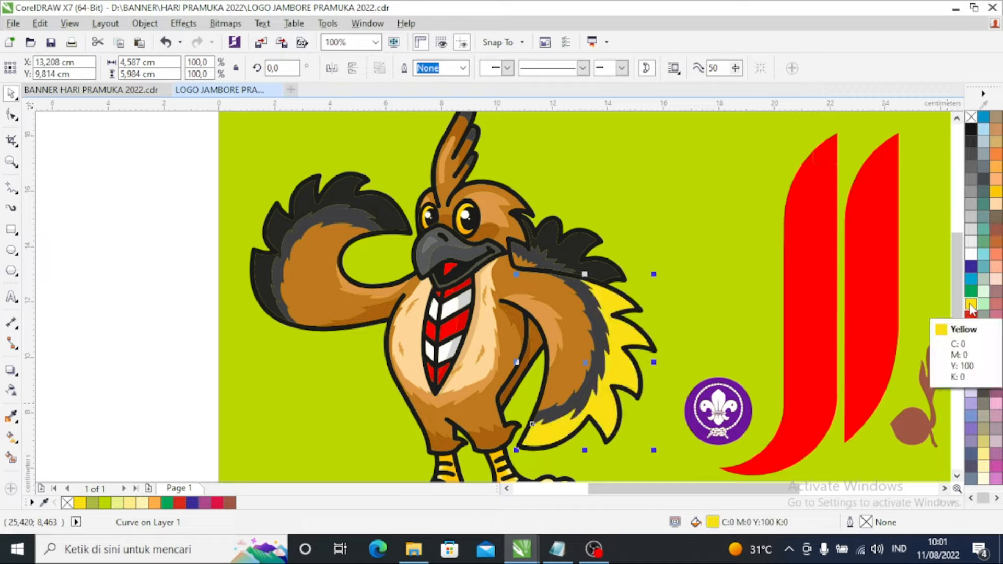
{"action": "left_click", "coordinate": [972, 291]}
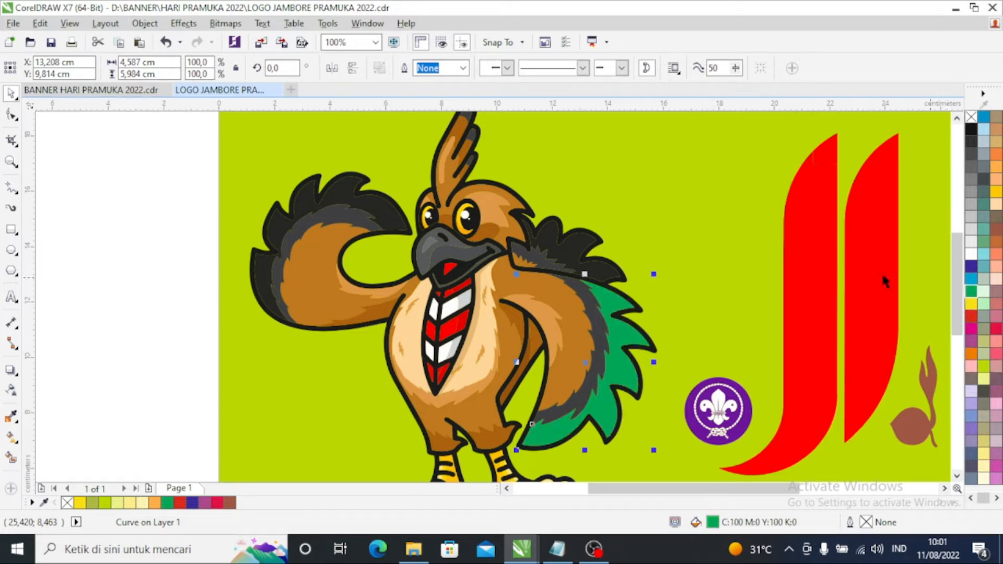
{"action": "left_click", "coordinate": [96, 355]}
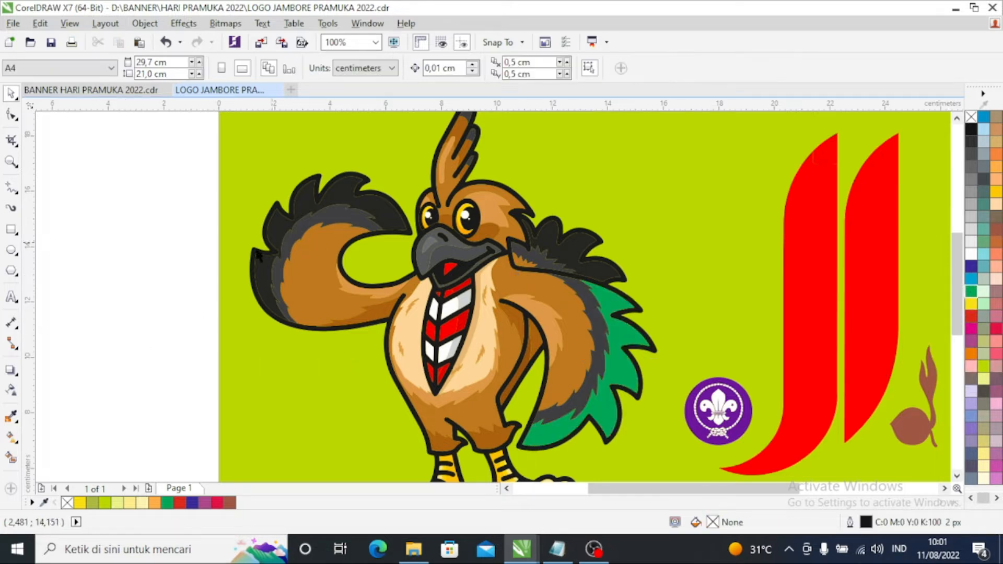
Fill the cream chest areas on both sides of the mascot's scarf with red (C:0 M:100 Y:100 K:0)
{"action": "left_click", "coordinate": [467, 369]}
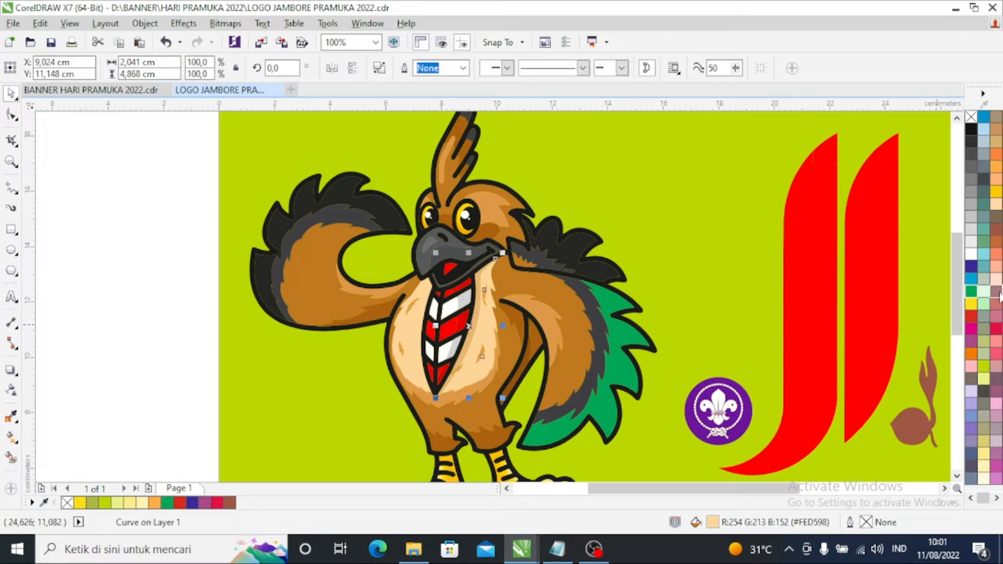
{"action": "left_click", "coordinate": [970, 317]}
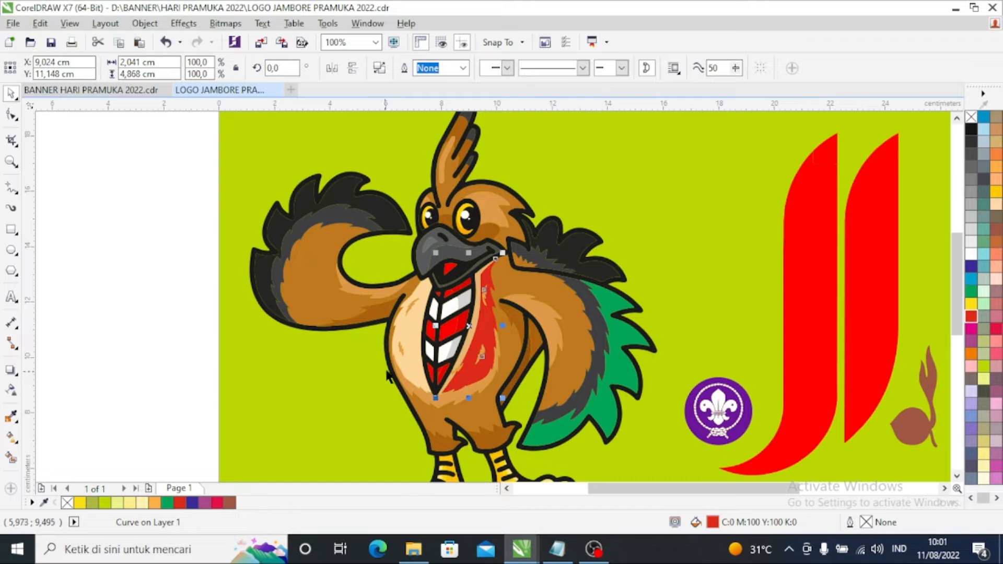
{"action": "left_click", "coordinate": [404, 346]}
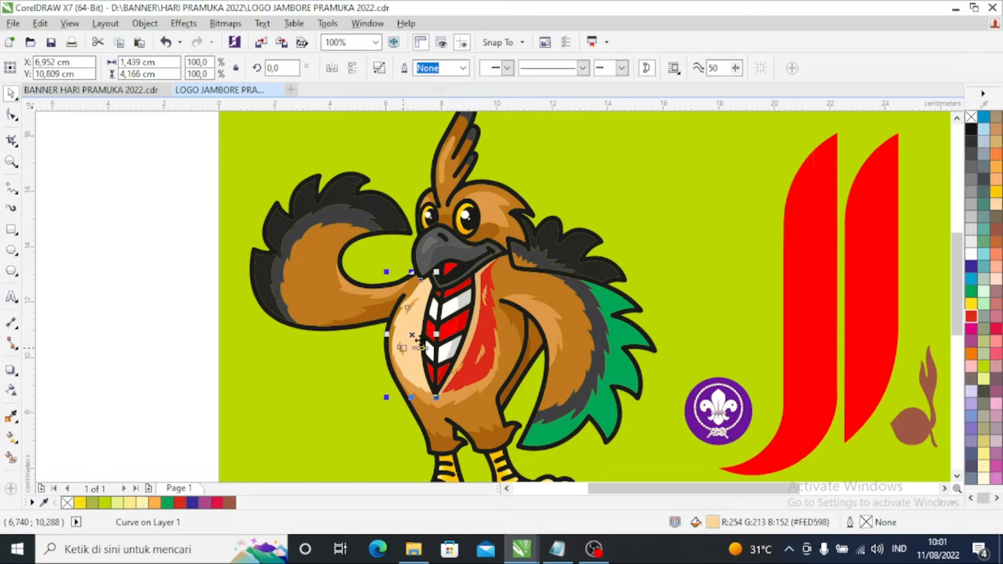
{"action": "left_click", "coordinate": [971, 316]}
{"action": "left_click", "coordinate": [177, 314]}
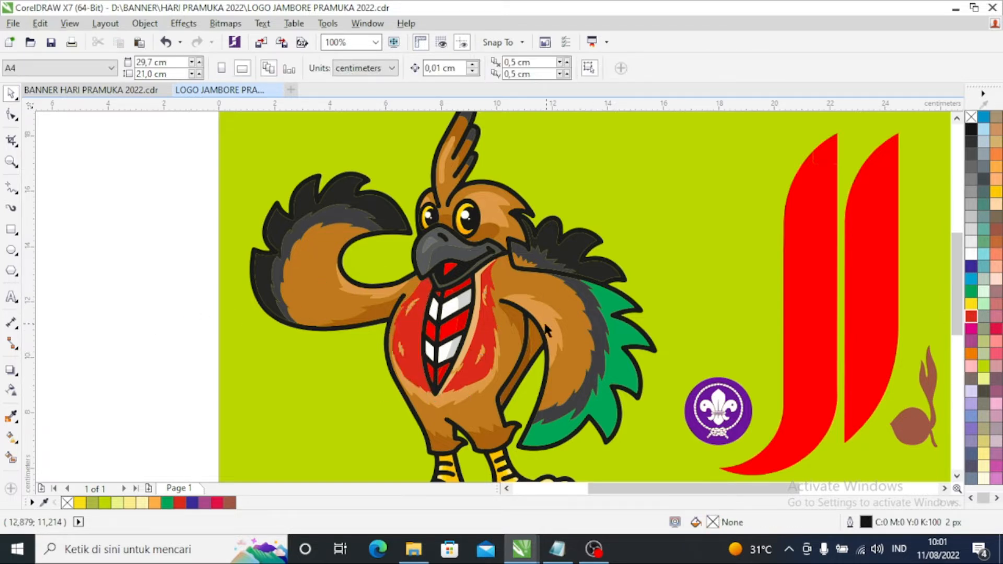
Fill the black outer feathers of the mascot's raised wing with green (C:100 M:0 Y:100 K:0)
{"action": "scroll", "coordinate": [552, 321], "scroll_direction": "down", "scroll_amount": 2}
{"action": "scroll", "coordinate": [319, 241], "scroll_direction": "up", "scroll_amount": 2}
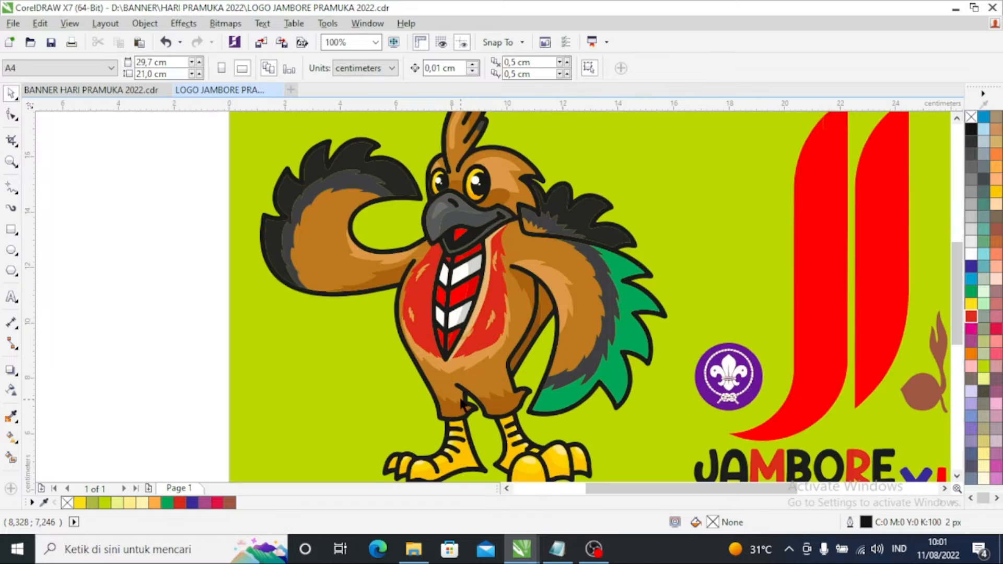
{"action": "left_click", "coordinate": [311, 239]}
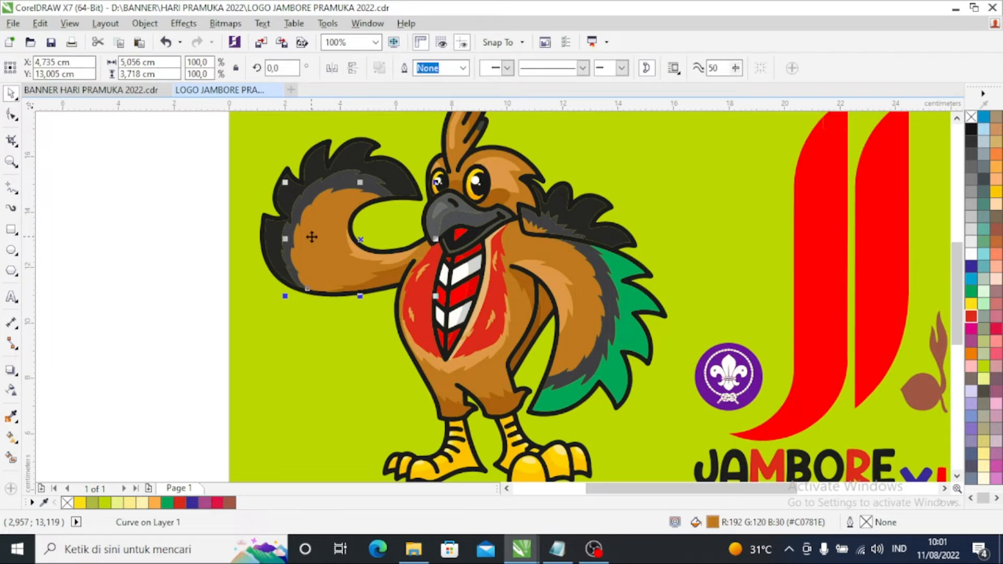
{"action": "left_click", "coordinate": [199, 309]}
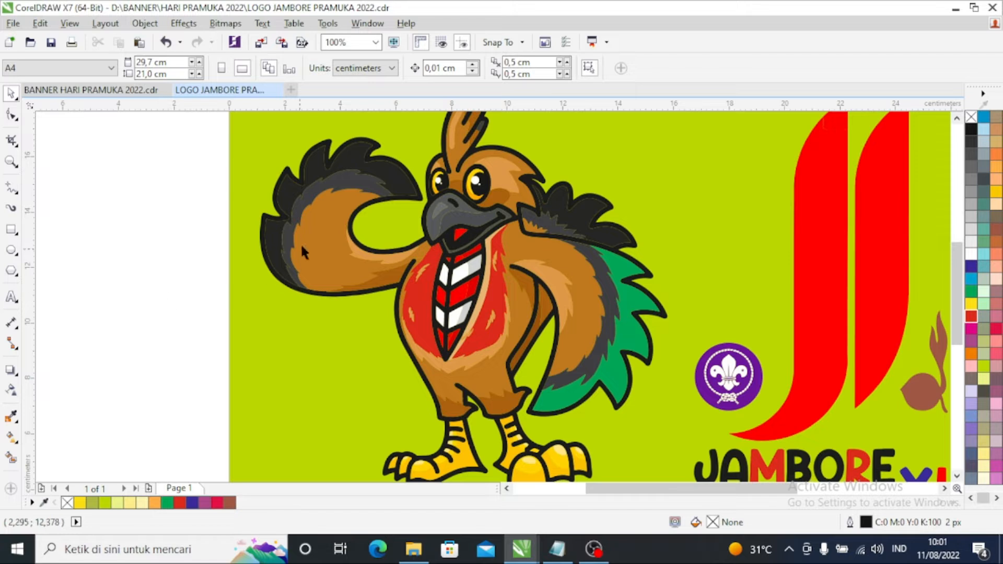
{"action": "left_click", "coordinate": [263, 239]}
{"action": "left_click", "coordinate": [387, 166]}
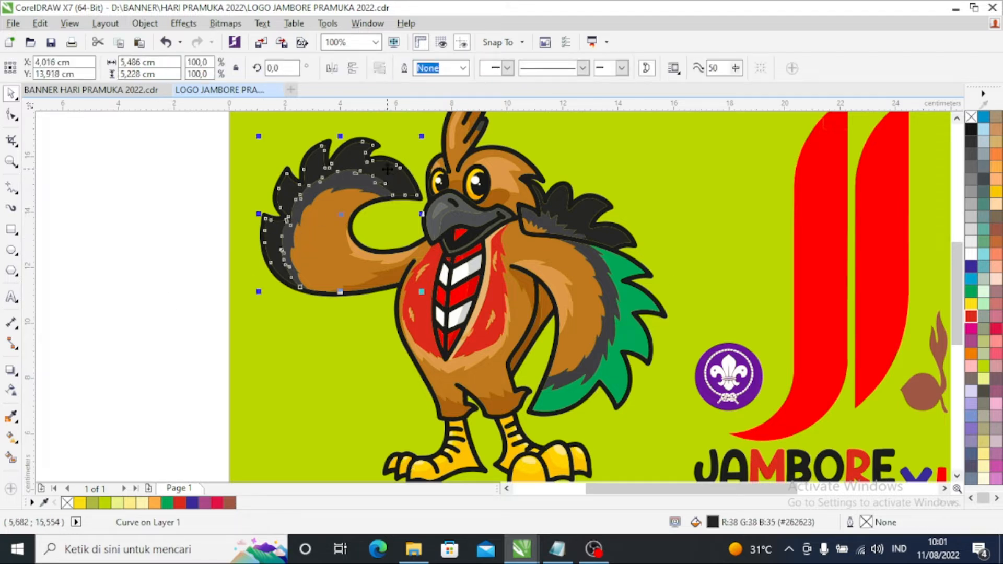
{"action": "left_click", "coordinate": [972, 292]}
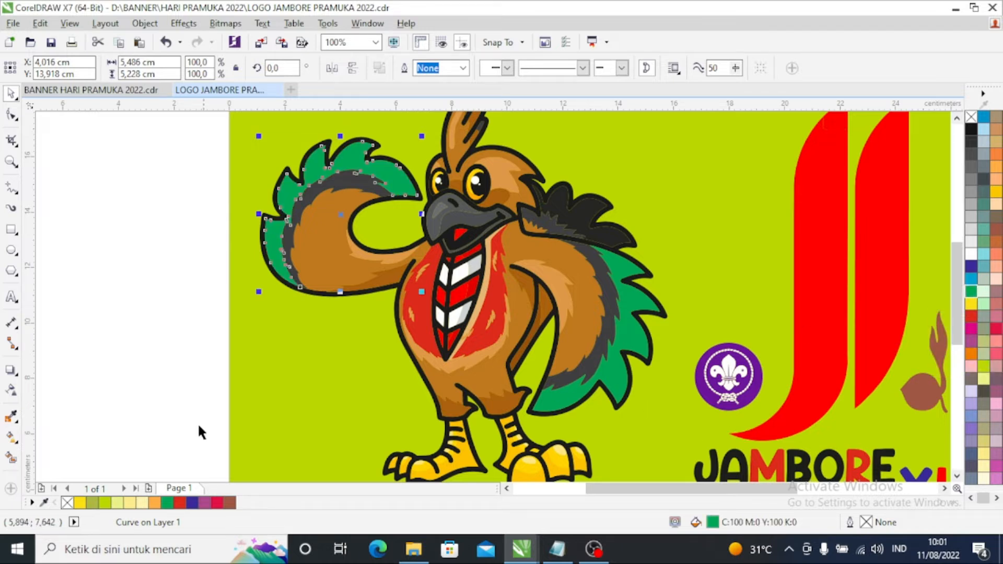
{"action": "left_click", "coordinate": [222, 395]}
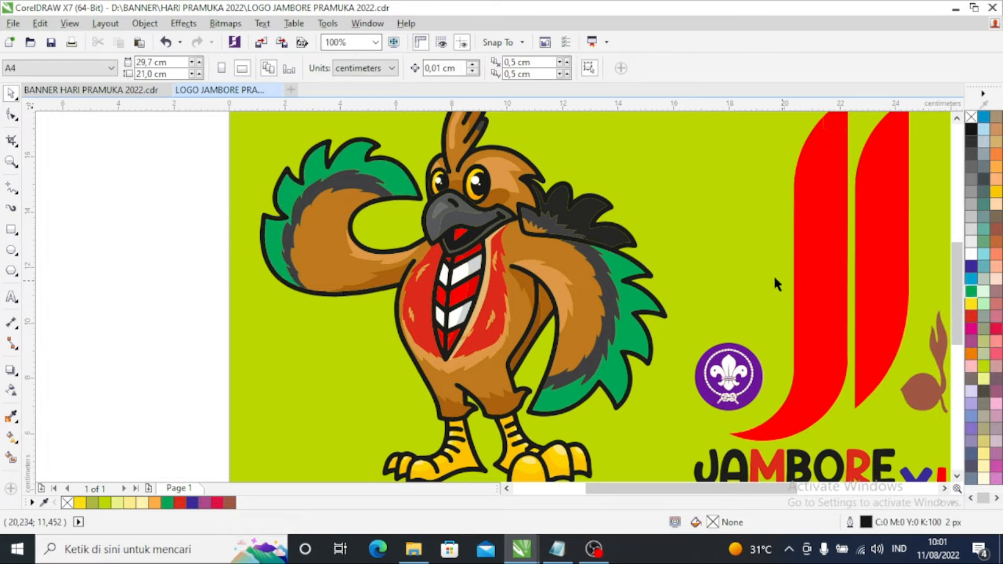
Fill the black feathers above the mascot's lowered wing, behind the shoulder, with yellow (C:0 M:0 Y:100 K:0)
{"action": "left_click", "coordinate": [578, 210]}
{"action": "left_click", "coordinate": [970, 304]}
{"action": "scroll", "coordinate": [553, 238], "scroll_direction": "down", "scroll_amount": 3}
{"action": "scroll", "coordinate": [552, 238], "scroll_direction": "up", "scroll_amount": 3}
{"action": "scroll", "coordinate": [553, 239], "scroll_direction": "down", "scroll_amount": 3}
{"action": "left_click", "coordinate": [331, 257]}
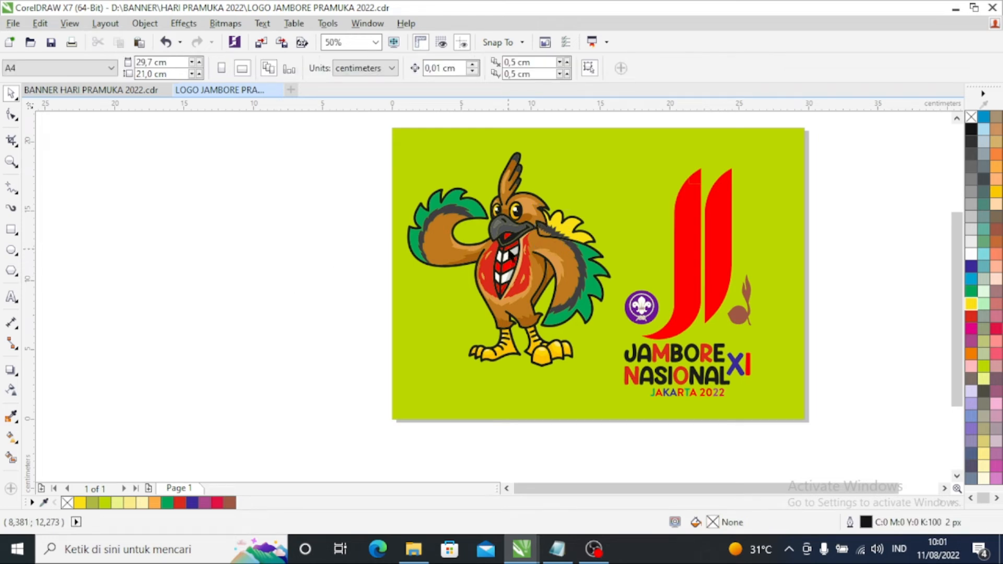
Fill the three dark tips of the mascot's crest feathers with red (C:0 M:100 Y:100 K:0)
{"action": "scroll", "coordinate": [509, 253], "scroll_direction": "up", "scroll_amount": 2}
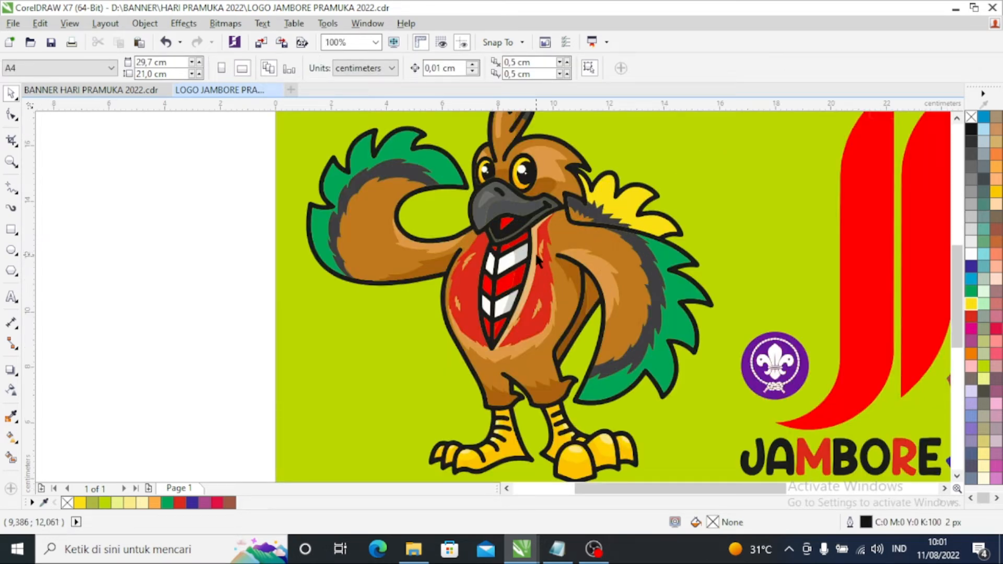
{"action": "scroll", "coordinate": [533, 260], "scroll_direction": "down", "scroll_amount": 1}
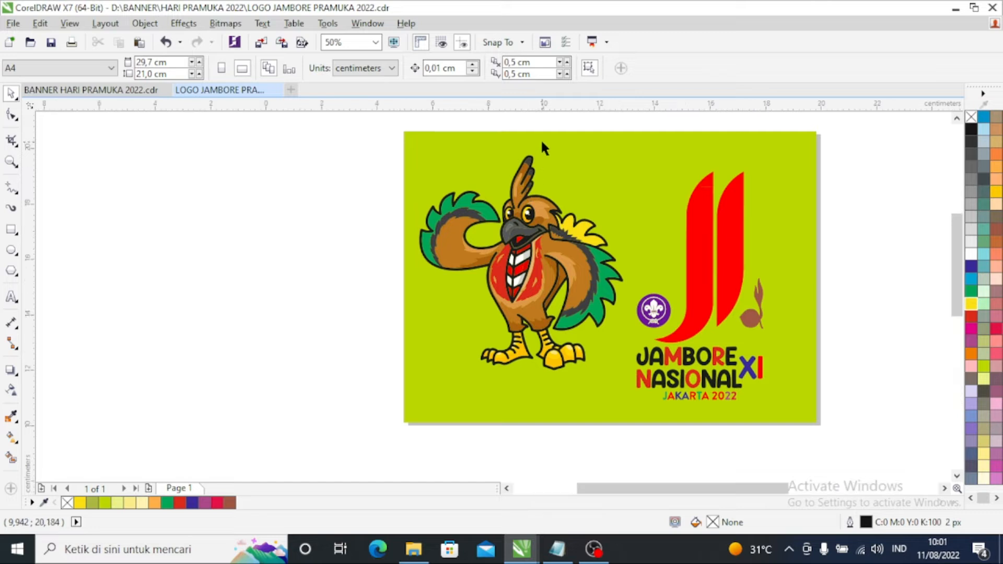
{"action": "scroll", "coordinate": [542, 143], "scroll_direction": "up", "scroll_amount": 2}
{"action": "left_click", "coordinate": [486, 225]}
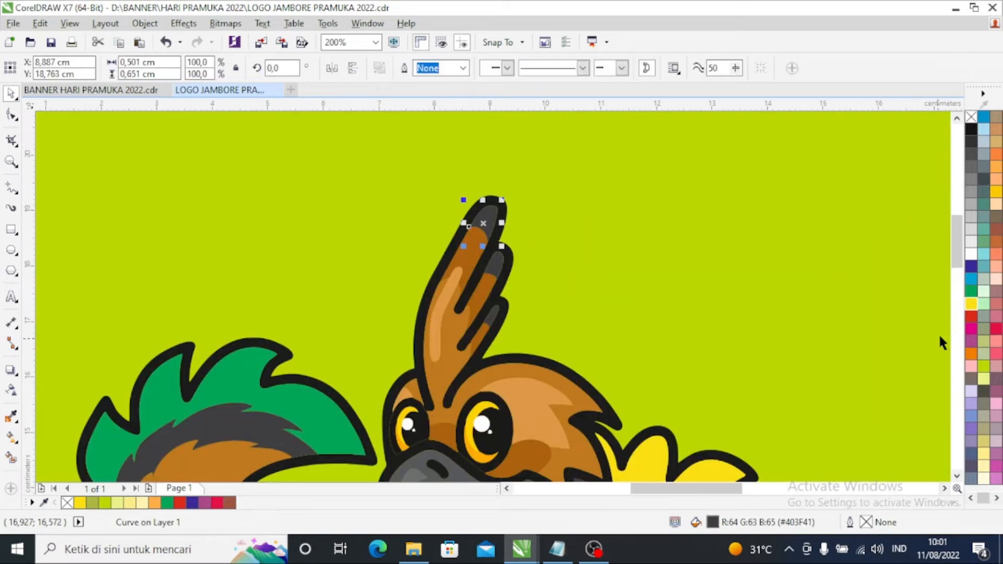
{"action": "left_click", "coordinate": [970, 316]}
{"action": "left_click", "coordinate": [493, 271]}
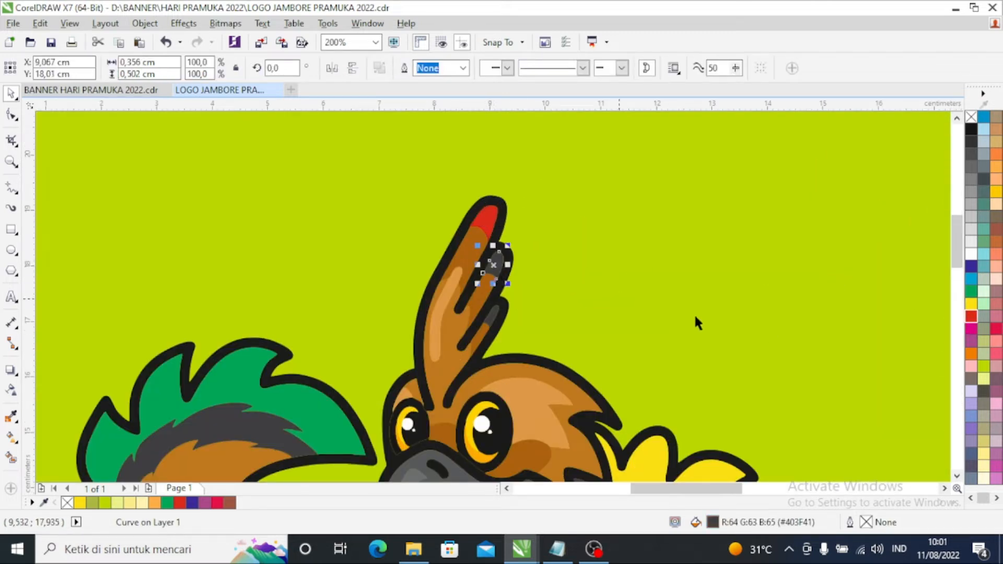
{"action": "left_click", "coordinate": [970, 316]}
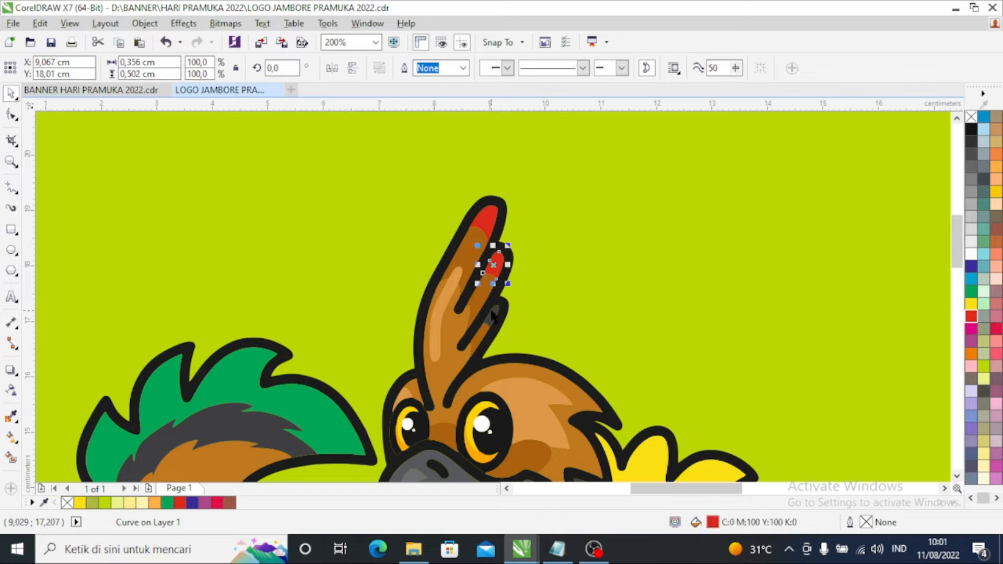
{"action": "left_click", "coordinate": [492, 315]}
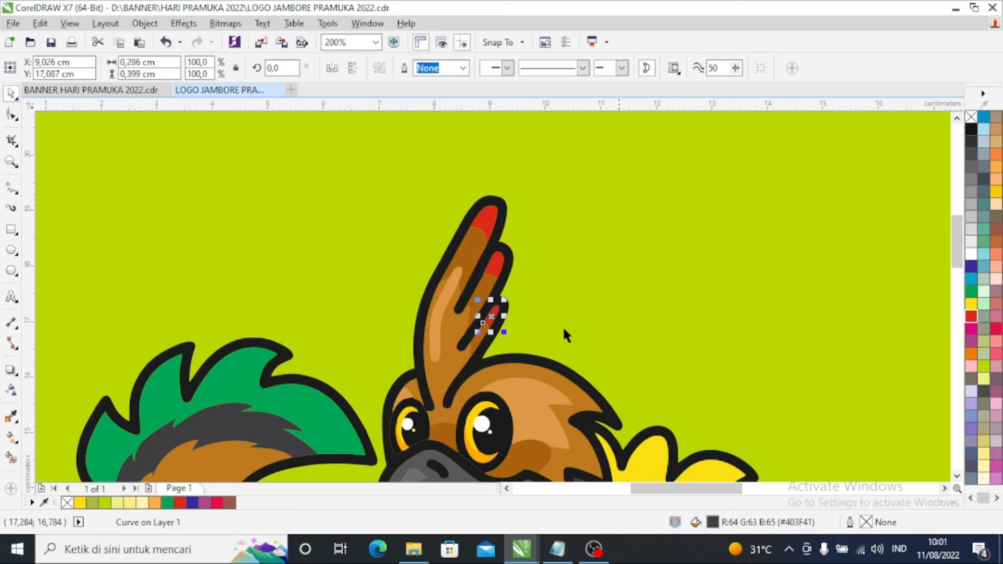
{"action": "scroll", "coordinate": [569, 312], "scroll_direction": "down", "scroll_amount": 1}
{"action": "left_click", "coordinate": [209, 326]}
{"action": "scroll", "coordinate": [509, 301], "scroll_direction": "down", "scroll_amount": 2}
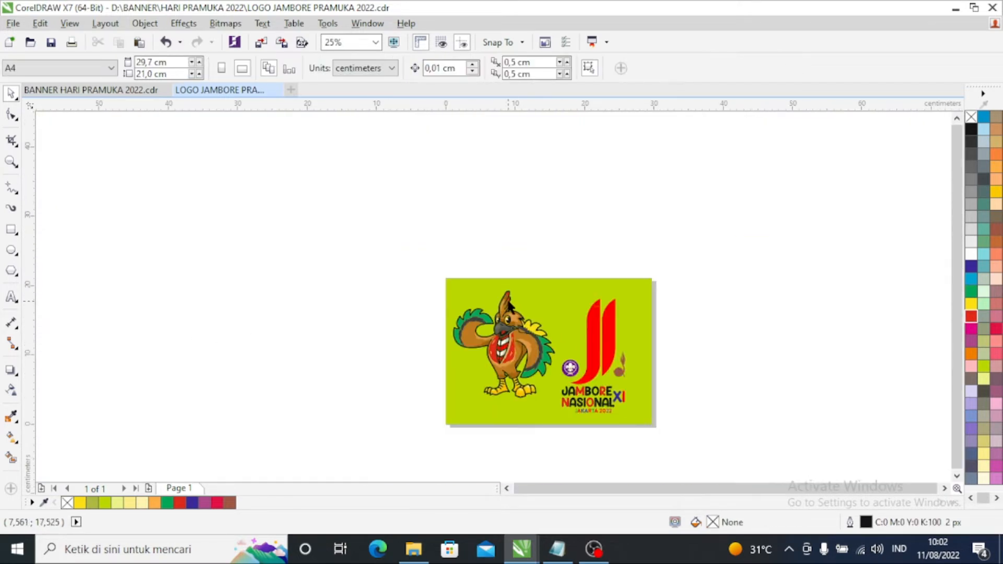
Fill the dark grey lower area of the mascot's beak, along the mouth, with white (C:0 M:0 Y:0 K:0)
{"action": "scroll", "coordinate": [524, 358], "scroll_direction": "up", "scroll_amount": 3}
{"action": "scroll", "coordinate": [527, 356], "scroll_direction": "down", "scroll_amount": 2}
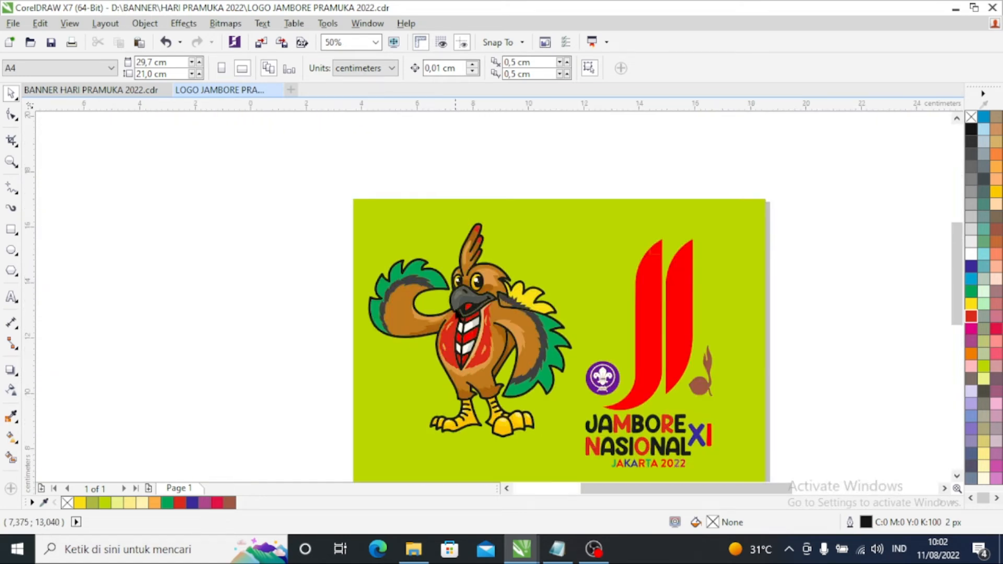
{"action": "scroll", "coordinate": [455, 313], "scroll_direction": "up", "scroll_amount": 1}
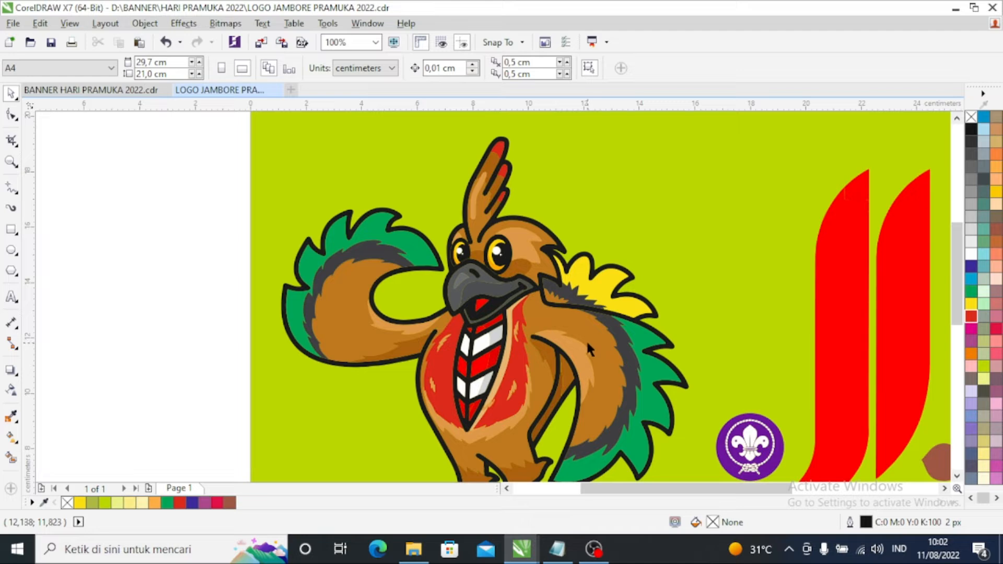
{"action": "scroll", "coordinate": [504, 306], "scroll_direction": "up", "scroll_amount": 2}
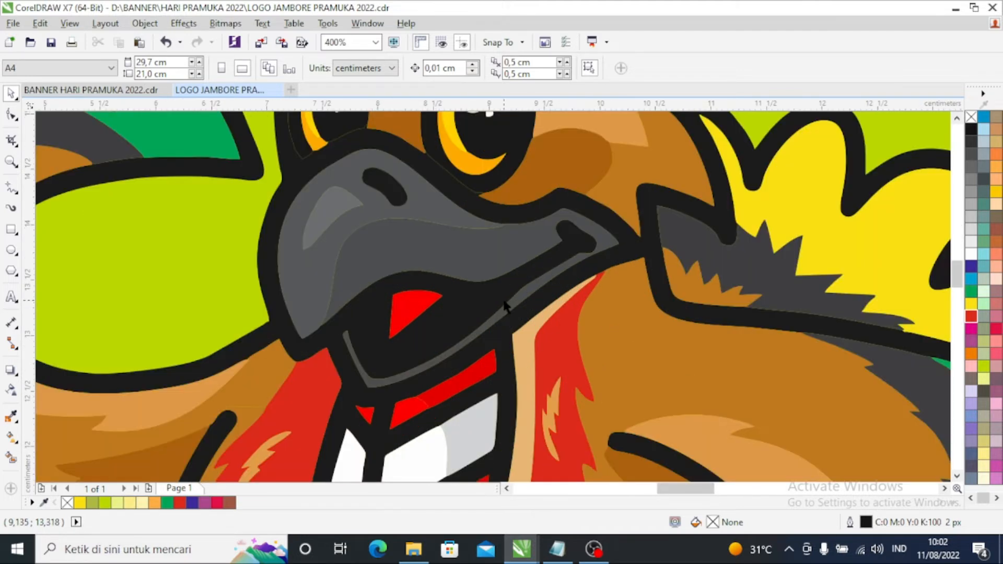
{"action": "left_click", "coordinate": [447, 246]}
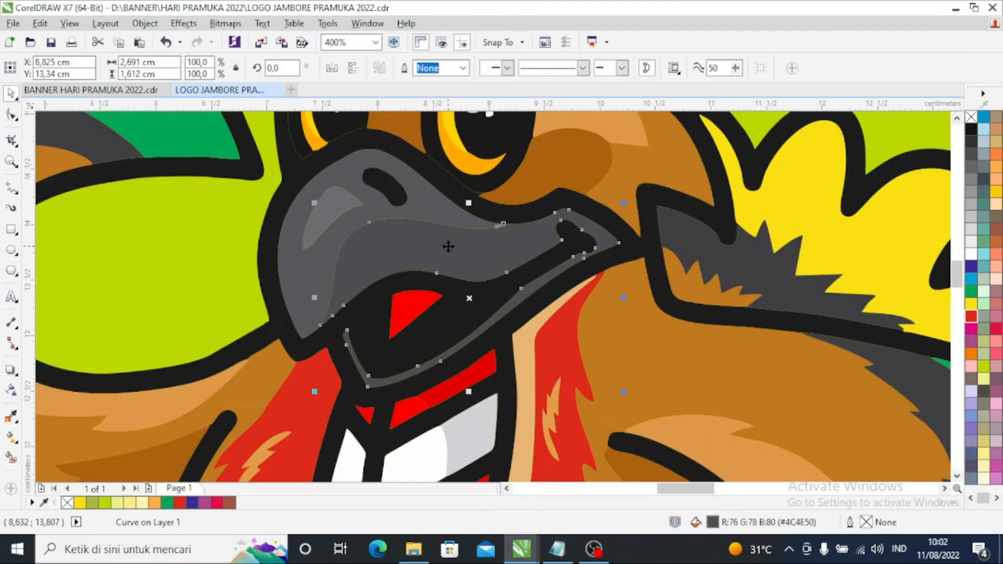
{"action": "left_click", "coordinate": [971, 254]}
{"action": "scroll", "coordinate": [628, 340], "scroll_direction": "down", "scroll_amount": 2}
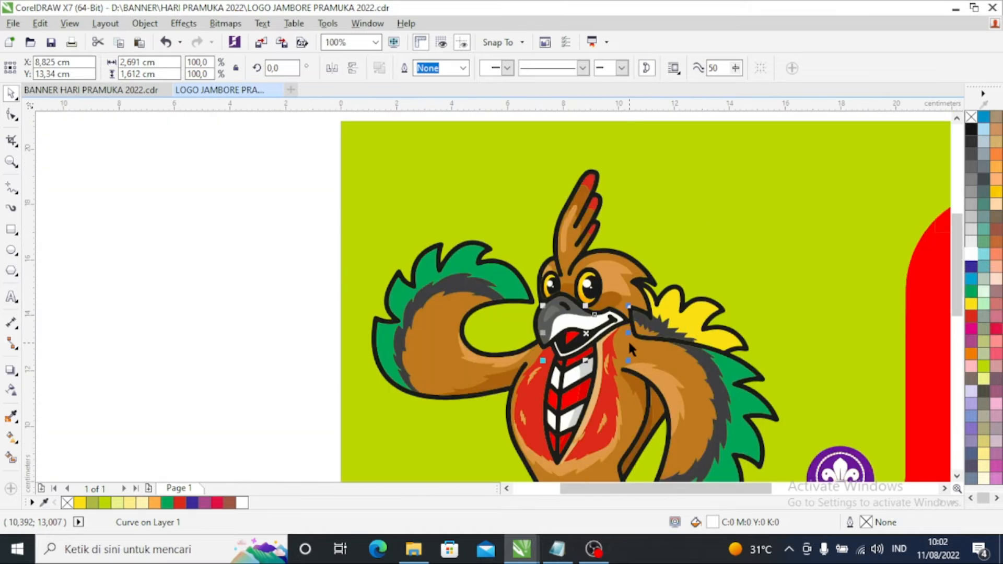
{"action": "left_click", "coordinate": [206, 364]}
Fill the small light grey highlight on the upper part of the mascot's beak with white (C:0 M:0 Y:0 K:0)
{"action": "scroll", "coordinate": [508, 415], "scroll_direction": "up", "scroll_amount": 2}
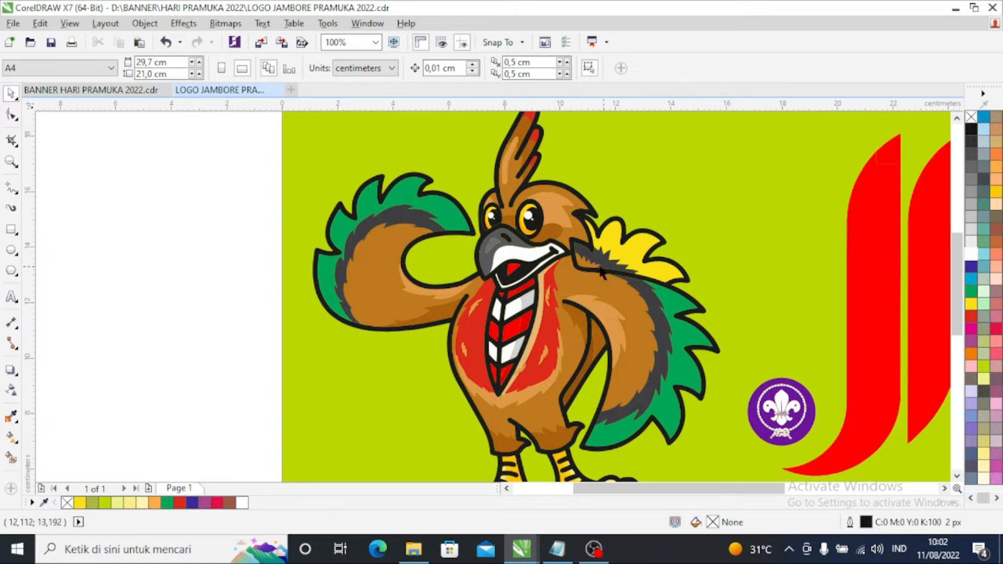
{"action": "scroll", "coordinate": [522, 266], "scroll_direction": "down", "scroll_amount": 2}
{"action": "scroll", "coordinate": [535, 253], "scroll_direction": "up", "scroll_amount": 4}
{"action": "left_click", "coordinate": [469, 267]}
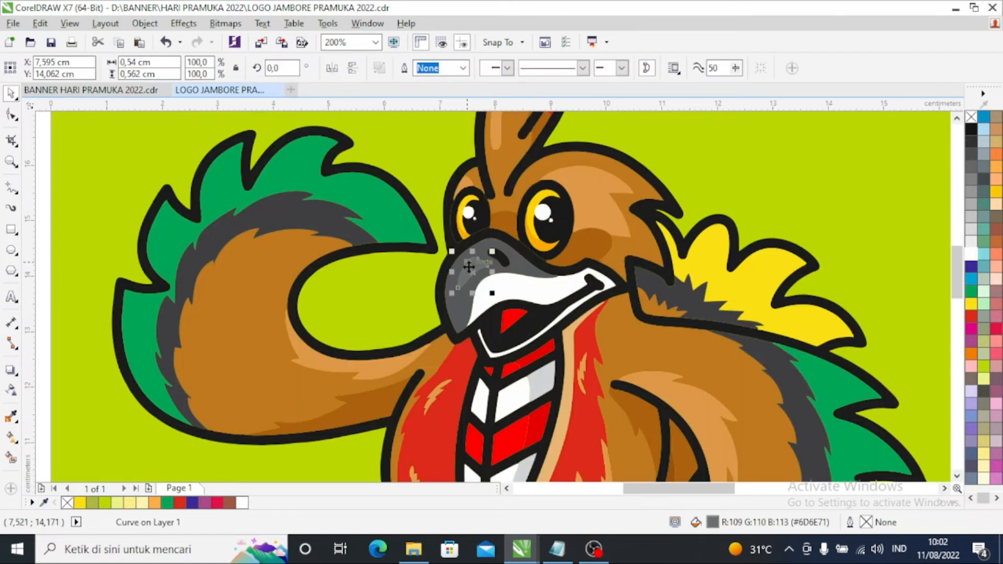
{"action": "scroll", "coordinate": [522, 279], "scroll_direction": "down", "scroll_amount": 1}
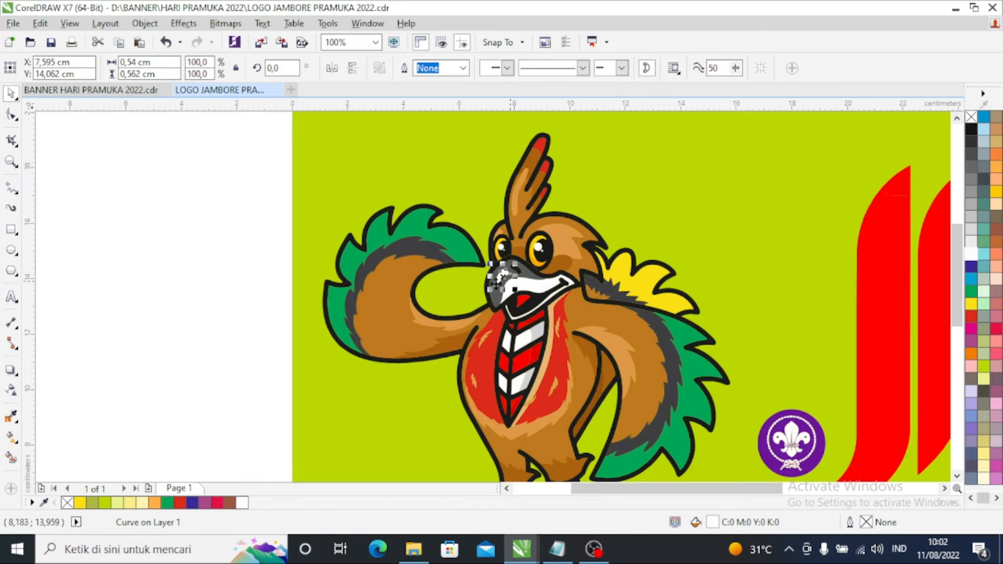
{"action": "left_click", "coordinate": [229, 296]}
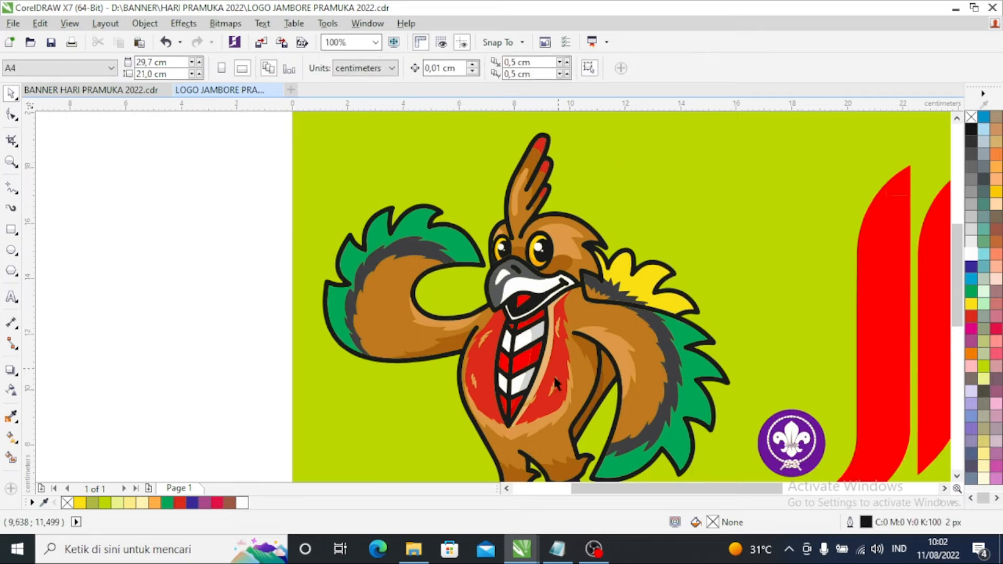
Fill the long light orange highlight on the mascot's crest with white (C:0 M:0 Y:0 K:0)
{"action": "scroll", "coordinate": [478, 339], "scroll_direction": "down", "scroll_amount": 1}
{"action": "scroll", "coordinate": [520, 350], "scroll_direction": "up", "scroll_amount": 1}
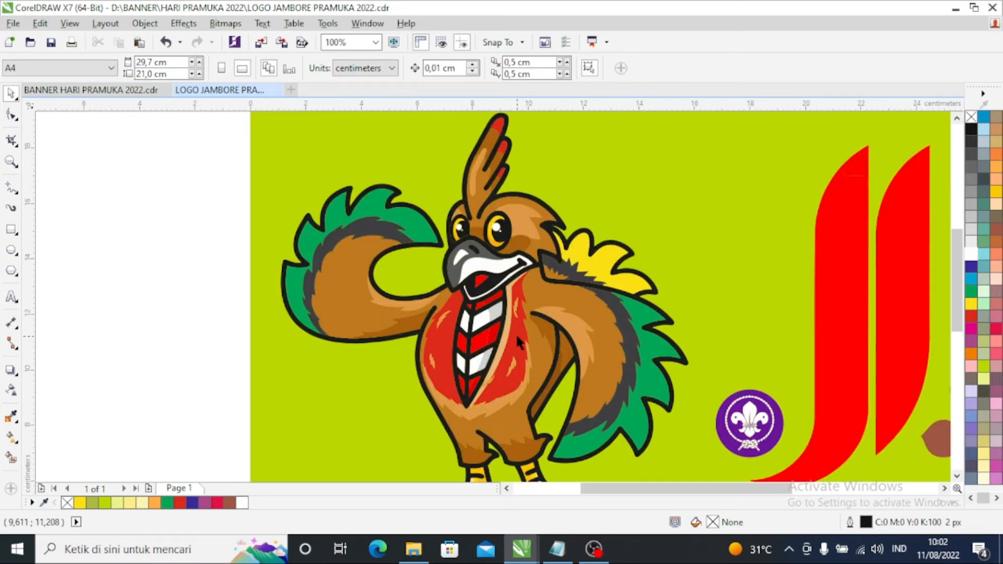
{"action": "scroll", "coordinate": [502, 341], "scroll_direction": "down", "scroll_amount": 1}
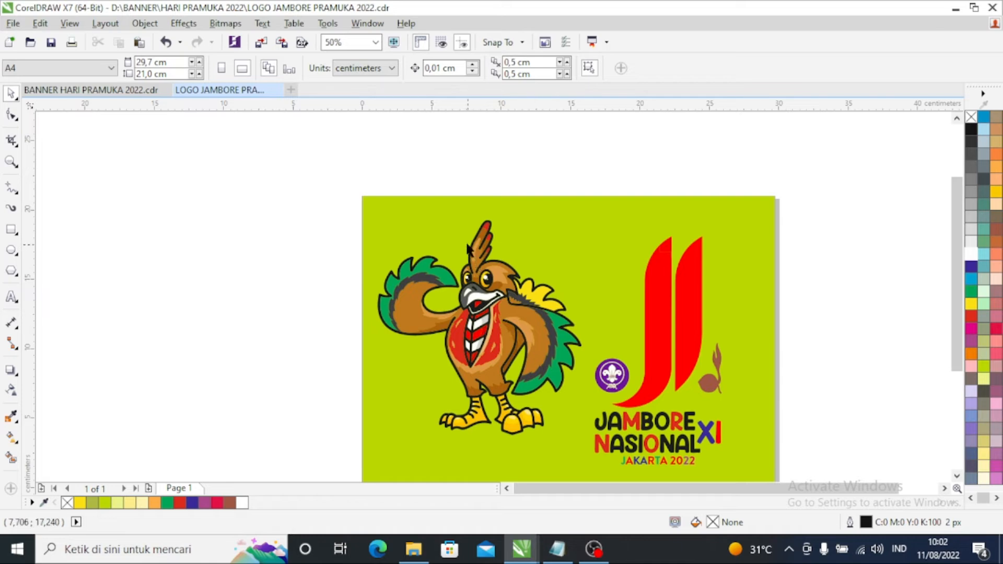
{"action": "scroll", "coordinate": [470, 253], "scroll_direction": "up", "scroll_amount": 1}
{"action": "scroll", "coordinate": [470, 266], "scroll_direction": "up", "scroll_amount": 1}
{"action": "left_click", "coordinate": [485, 265]}
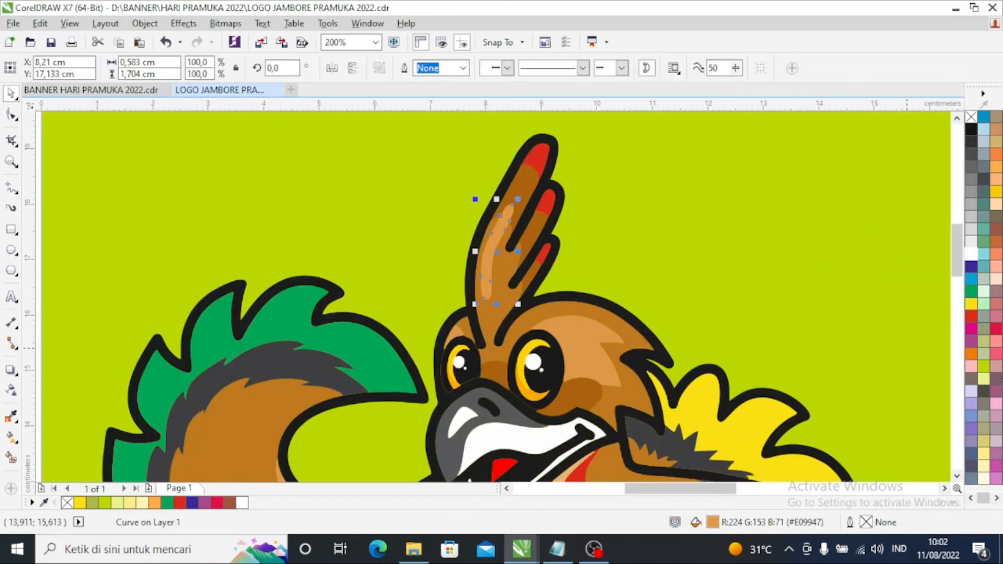
{"action": "left_click", "coordinate": [971, 254]}
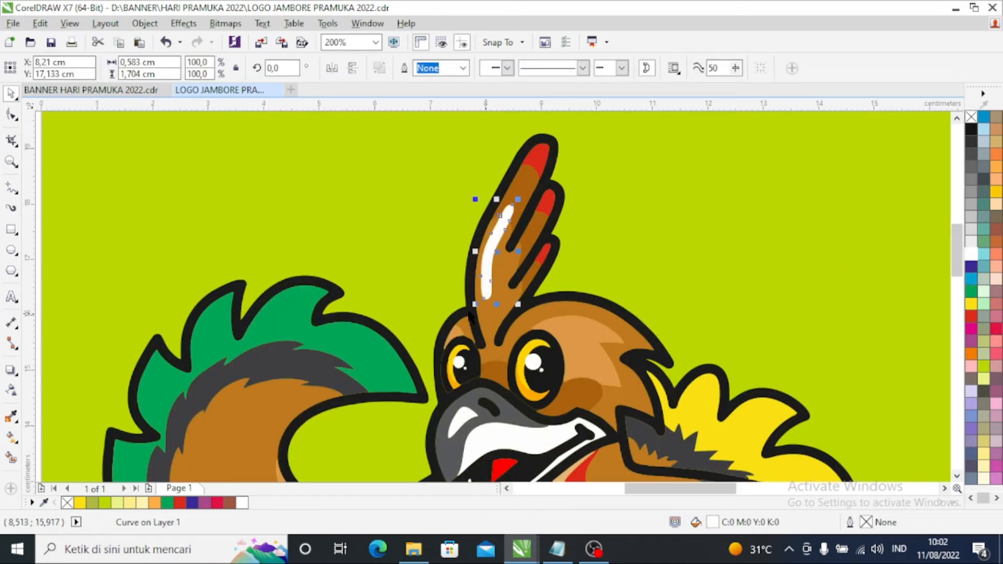
{"action": "scroll", "coordinate": [457, 307], "scroll_direction": "down", "scroll_amount": 1}
{"action": "left_click", "coordinate": [171, 324]}
Fill the light orange patches above and beside both of the mascot's eyes with white (C:0 M:0 Y:0 K:0)
{"action": "scroll", "coordinate": [573, 375], "scroll_direction": "up", "scroll_amount": 1}
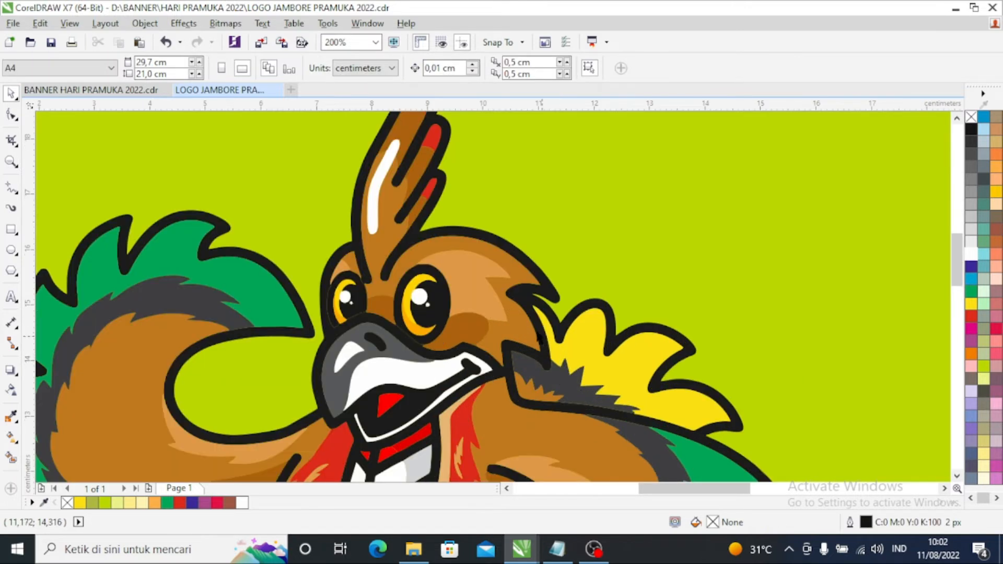
{"action": "left_click", "coordinate": [471, 289]}
{"action": "left_click", "coordinate": [971, 254]}
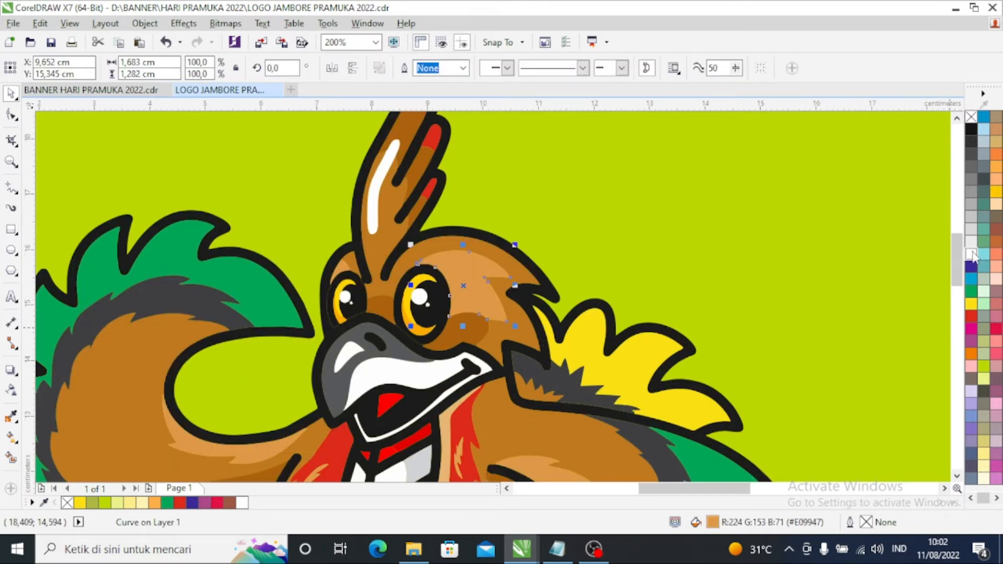
{"action": "left_click", "coordinate": [345, 270]}
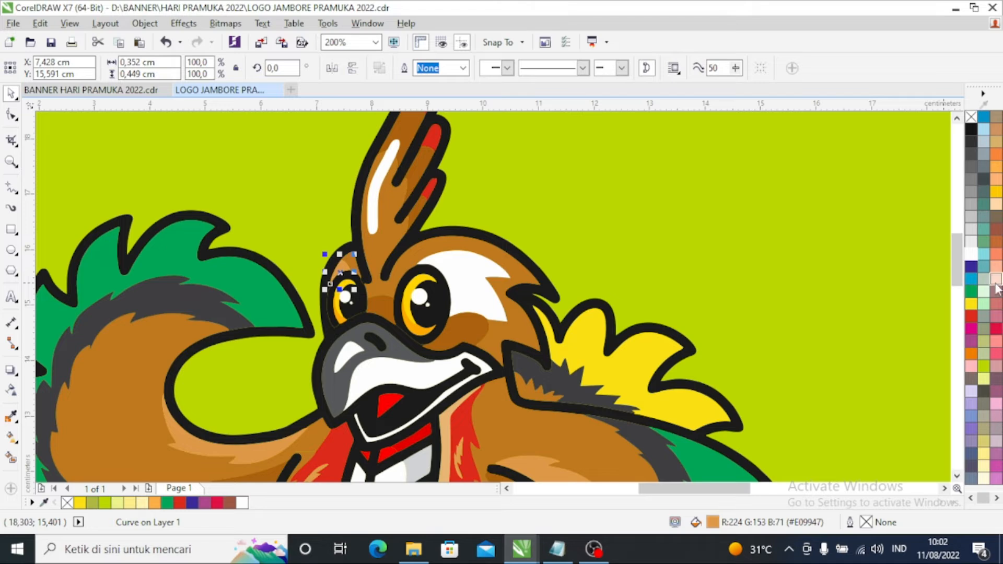
{"action": "left_click", "coordinate": [971, 256]}
{"action": "scroll", "coordinate": [401, 304], "scroll_direction": "down", "scroll_amount": 2}
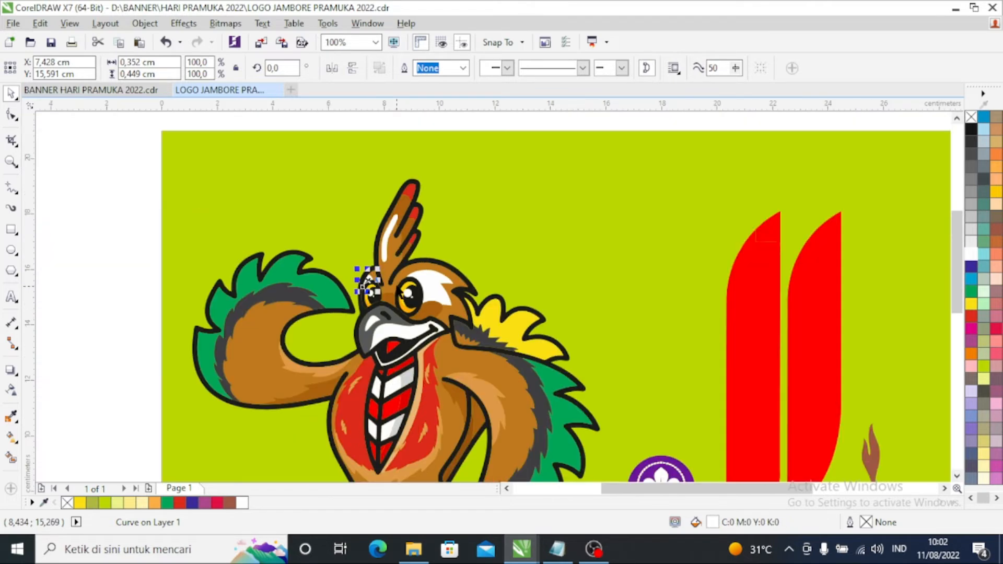
{"action": "left_click", "coordinate": [137, 316]}
Fill the four light orange flecks on the mascot's red chest areas with white (C:0 M:0 Y:0 K:0)
{"action": "scroll", "coordinate": [416, 397], "scroll_direction": "up", "scroll_amount": 2}
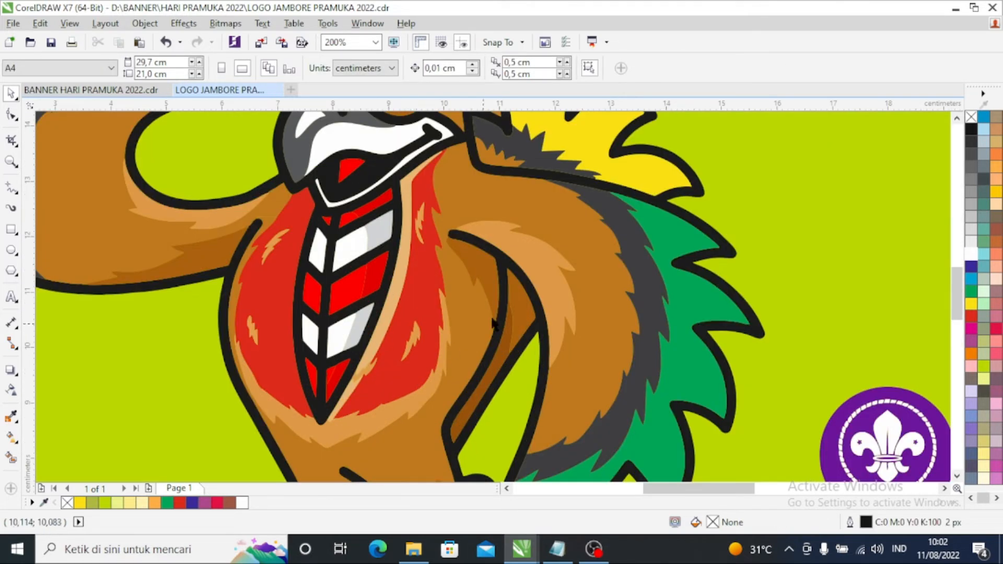
{"action": "left_click", "coordinate": [413, 346]}
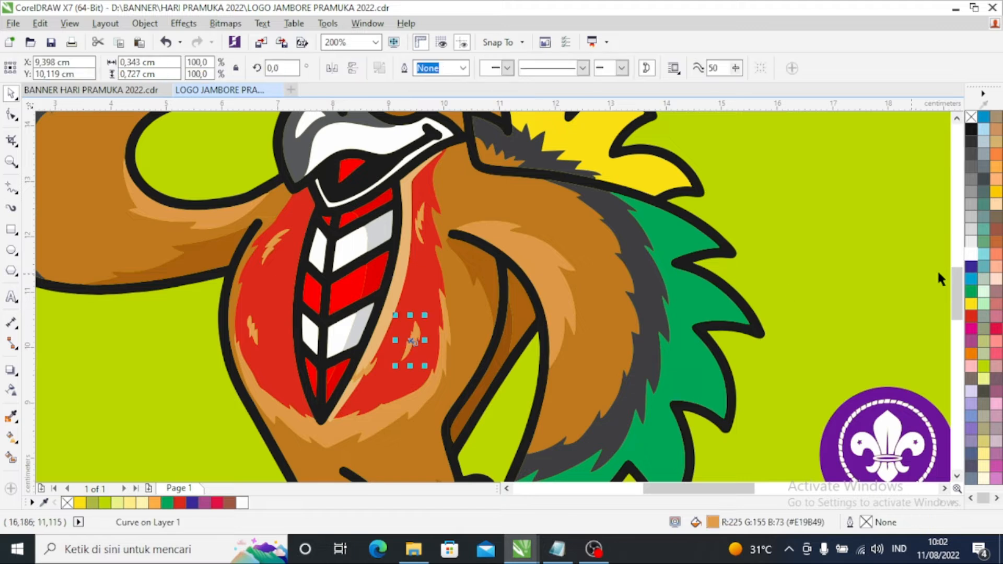
{"action": "left_click", "coordinate": [972, 256]}
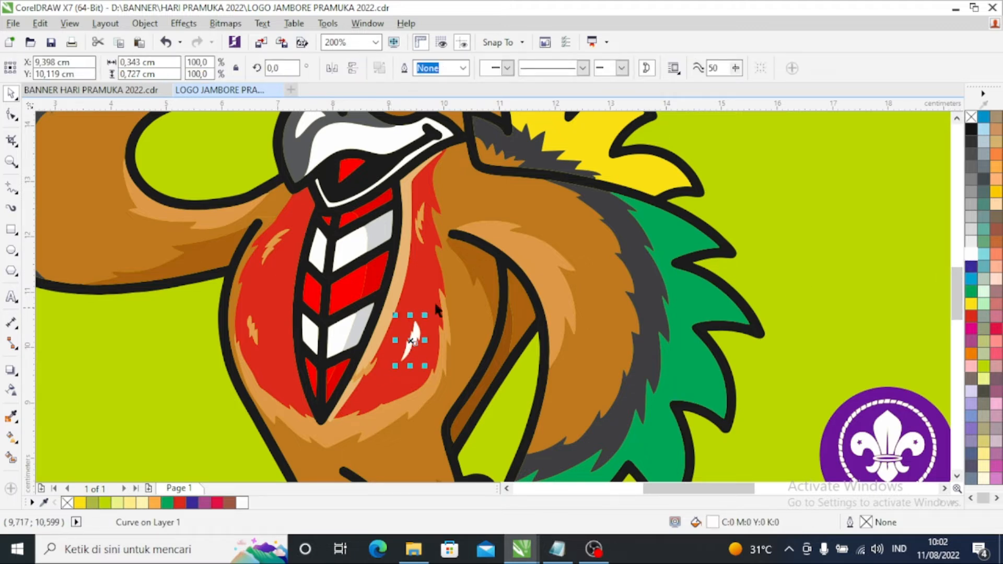
{"action": "left_click", "coordinate": [418, 230]}
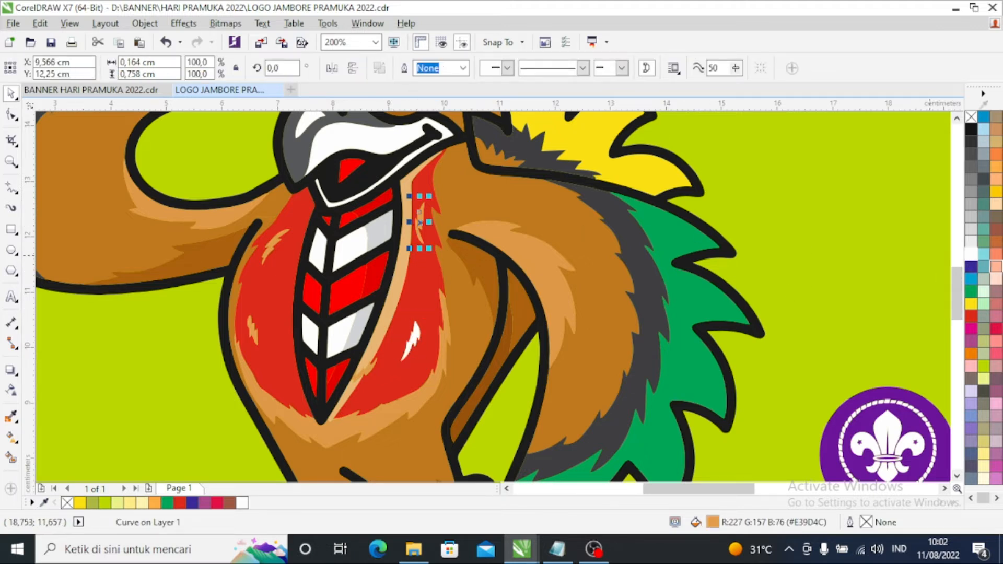
{"action": "left_click", "coordinate": [972, 256]}
{"action": "left_click", "coordinate": [272, 244]}
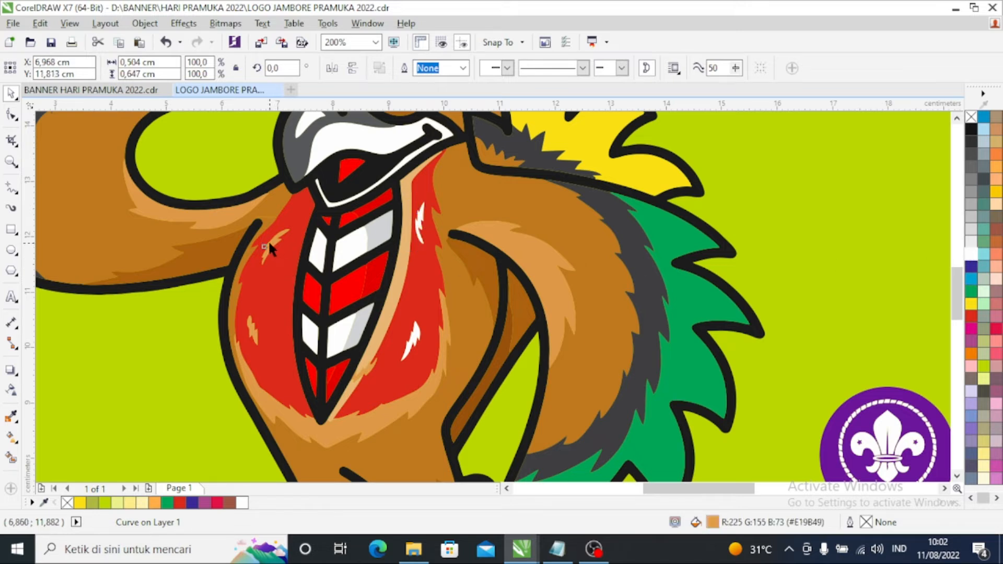
{"action": "left_click", "coordinate": [971, 256]}
{"action": "left_click", "coordinate": [251, 330]}
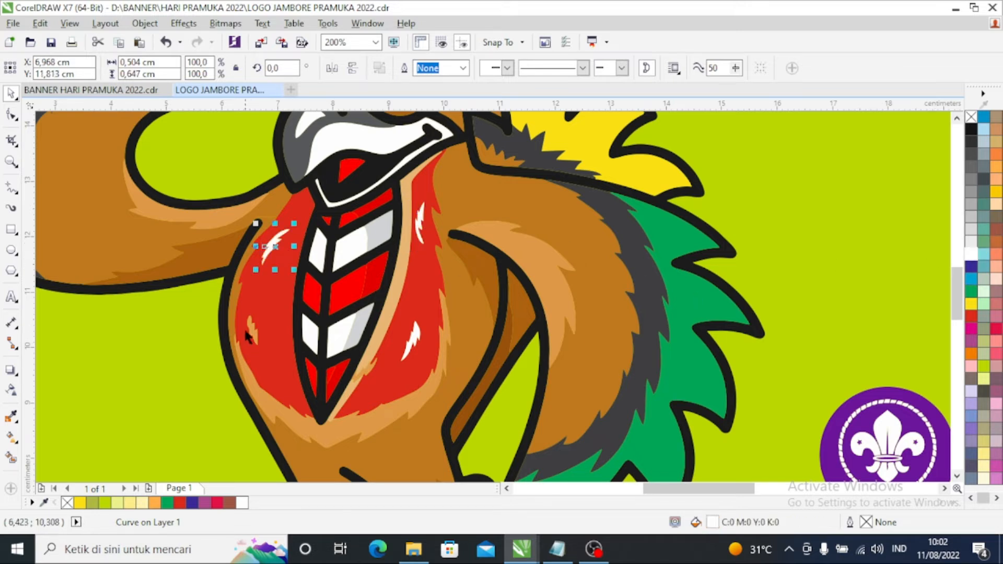
{"action": "left_click", "coordinate": [970, 255]}
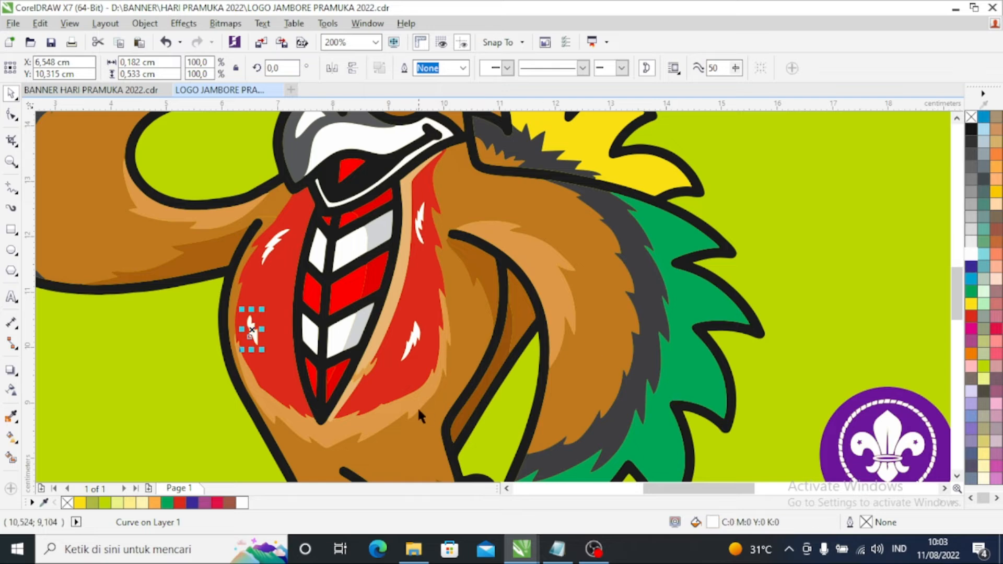
{"action": "scroll", "coordinate": [425, 404], "scroll_direction": "down", "scroll_amount": 2}
{"action": "left_click", "coordinate": [78, 401]}
Fill the light orange highlight along the inner edge of the mascot's lowered wing with white (C:0 M:0 Y:0 K:0)
{"action": "scroll", "coordinate": [463, 386], "scroll_direction": "down", "scroll_amount": 1}
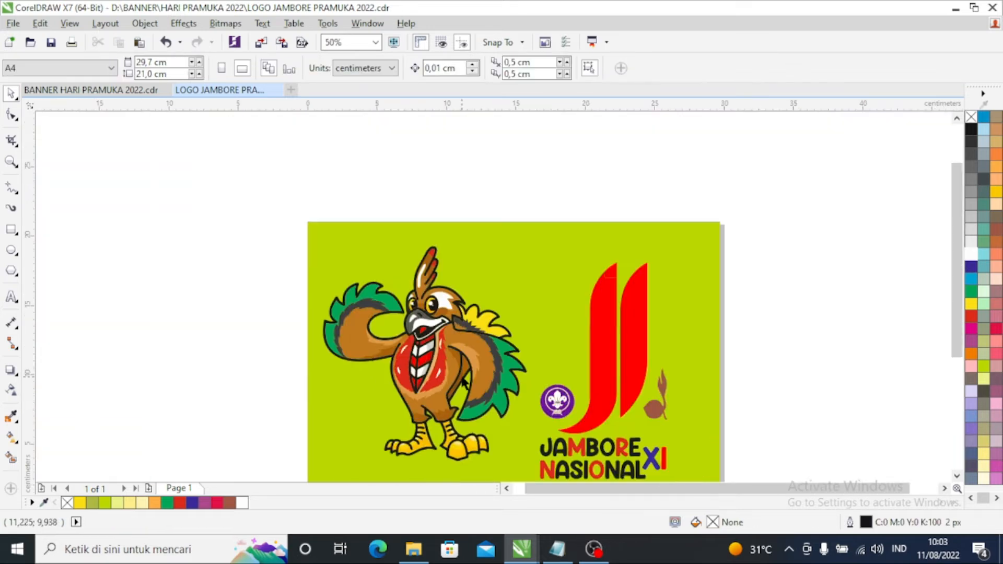
{"action": "scroll", "coordinate": [459, 412], "scroll_direction": "up", "scroll_amount": 1}
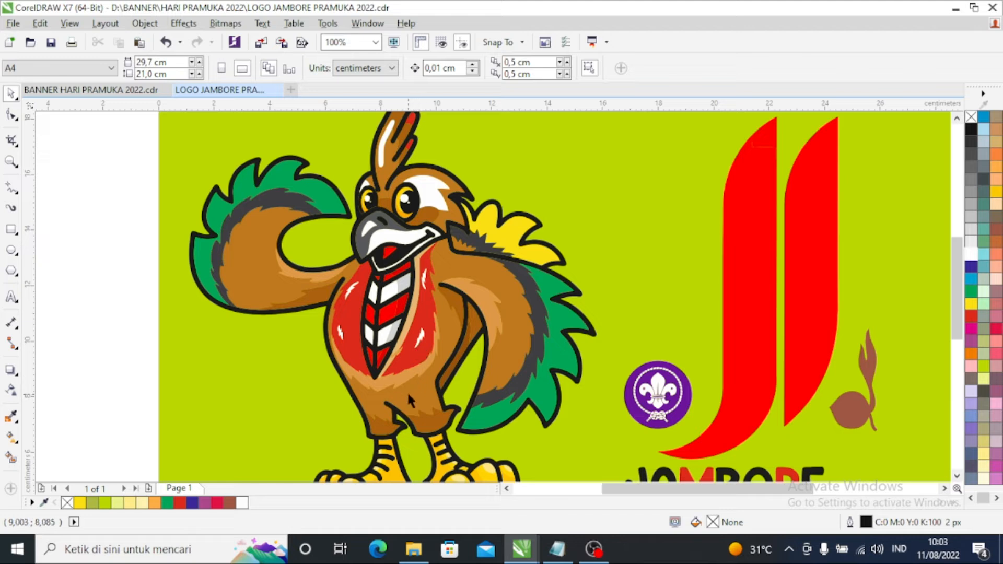
{"action": "left_click", "coordinate": [485, 298]}
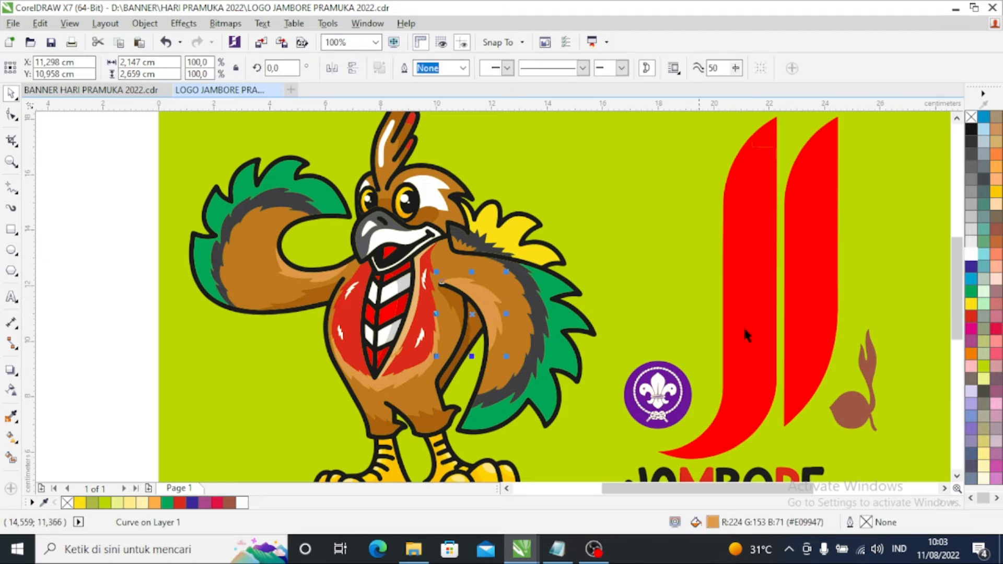
{"action": "left_click", "coordinate": [970, 254]}
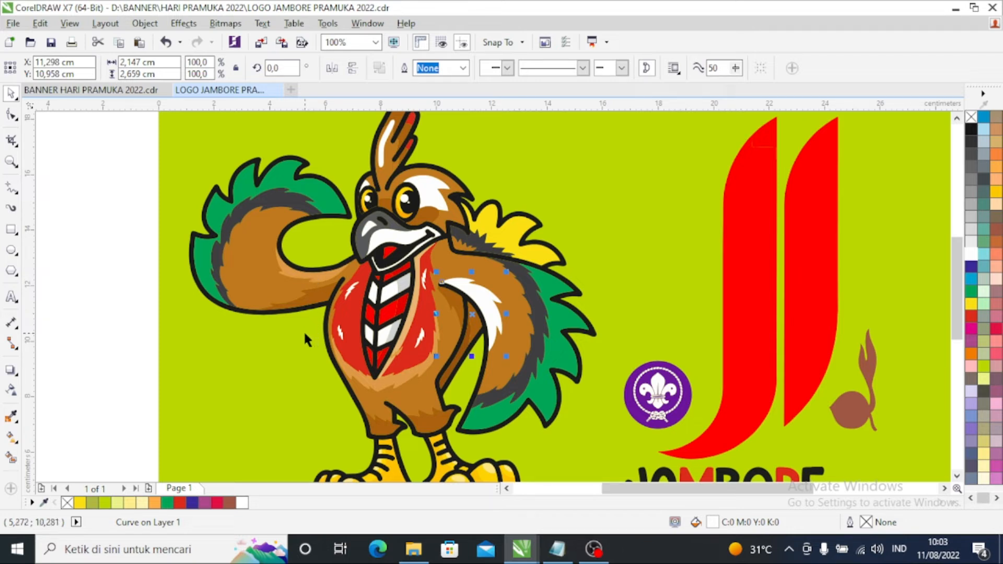
Fill the light orange highlight along the inner edge of the mascot's raised wing with white (C:0 M:0 Y:0 K:0)
{"action": "left_click", "coordinate": [321, 272]}
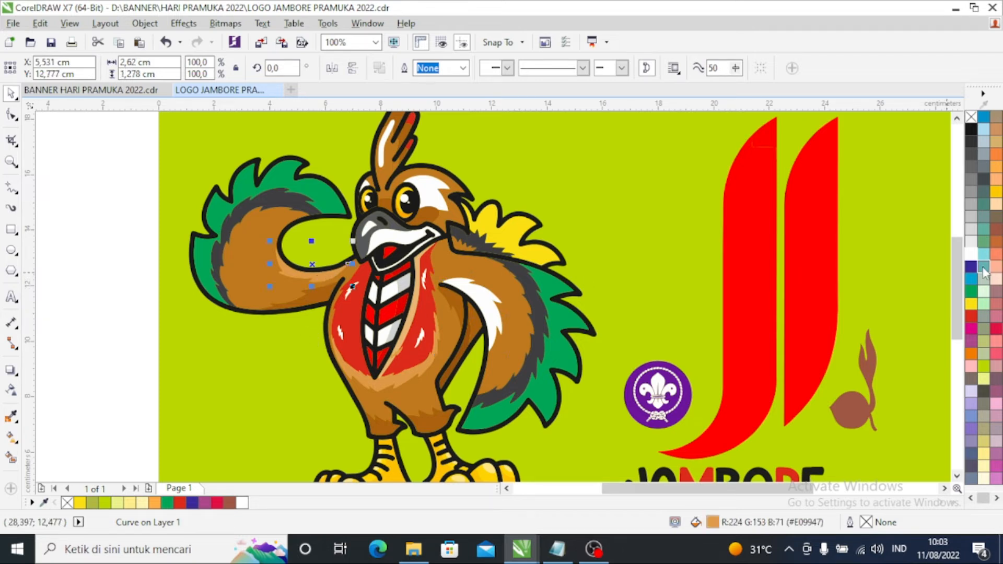
{"action": "left_click", "coordinate": [970, 254]}
{"action": "left_click", "coordinate": [157, 327]}
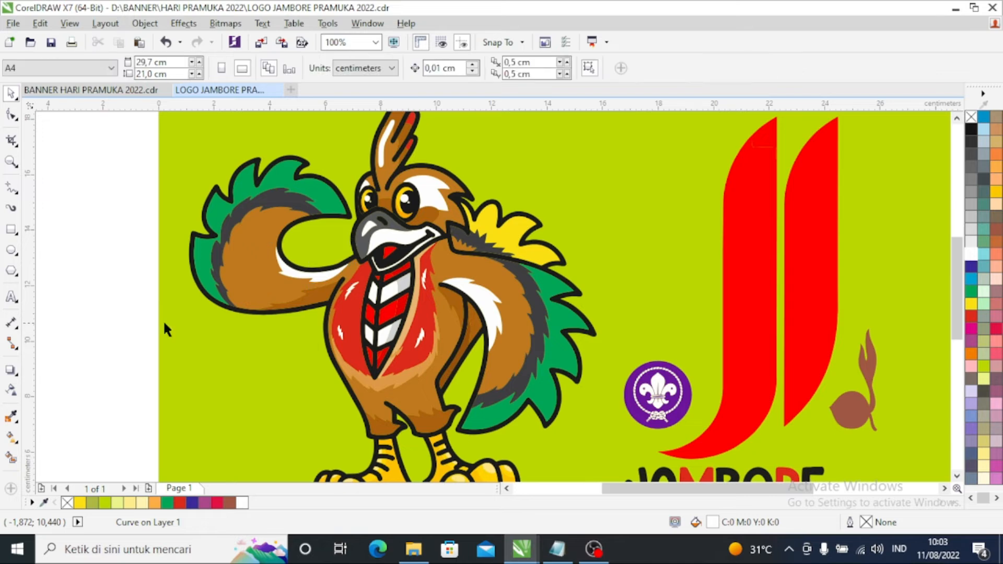
Fill the pale yellow highlights on the three toes of the foot below the lowered wing with white (C:0 M:0 Y:0 K:0)
{"action": "scroll", "coordinate": [415, 324], "scroll_direction": "down", "scroll_amount": 1}
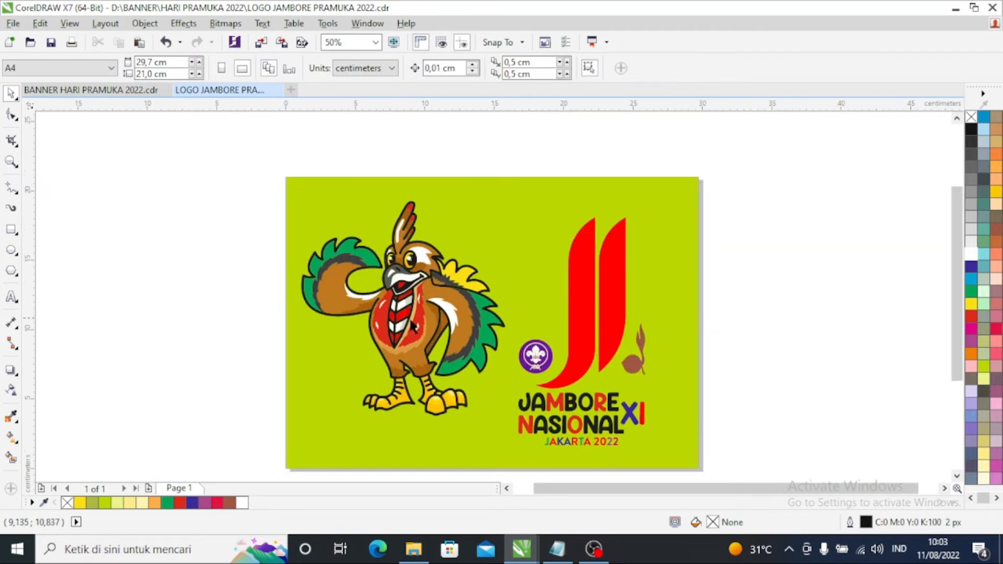
{"action": "scroll", "coordinate": [367, 364], "scroll_direction": "up", "scroll_amount": 1}
{"action": "scroll", "coordinate": [413, 361], "scroll_direction": "down", "scroll_amount": 1}
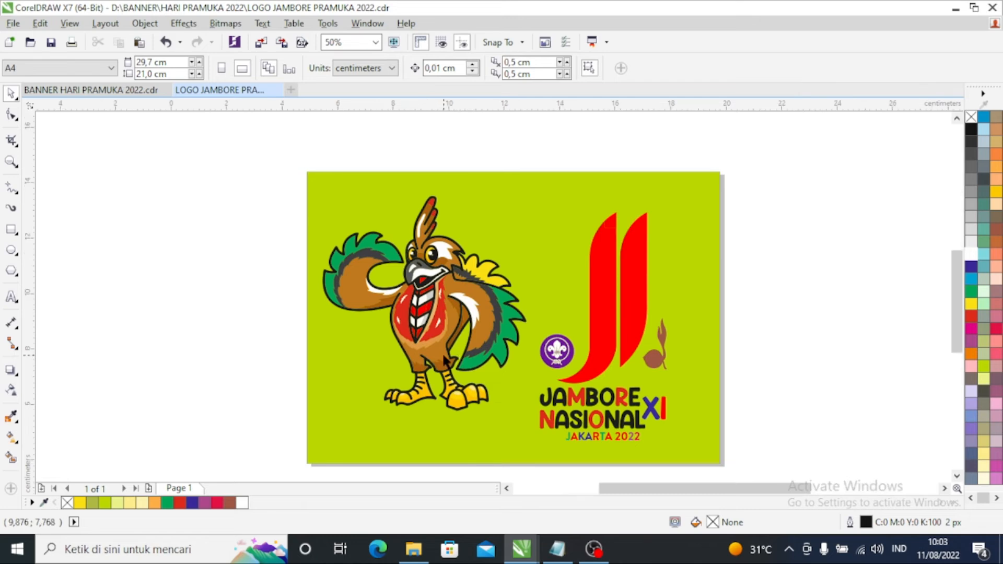
{"action": "scroll", "coordinate": [452, 361], "scroll_direction": "up", "scroll_amount": 1}
{"action": "scroll", "coordinate": [517, 439], "scroll_direction": "up", "scroll_amount": 1}
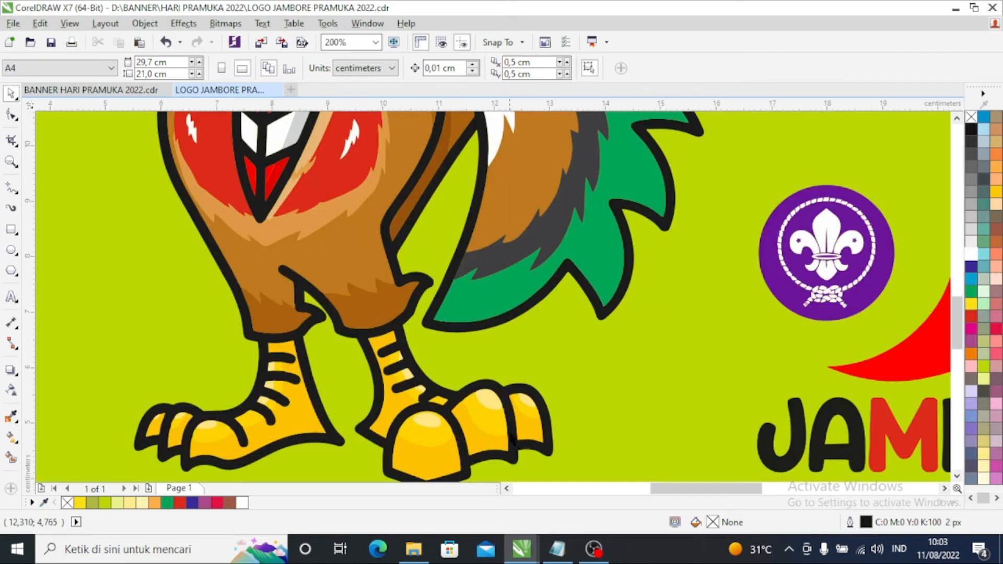
{"action": "left_click", "coordinate": [523, 397]}
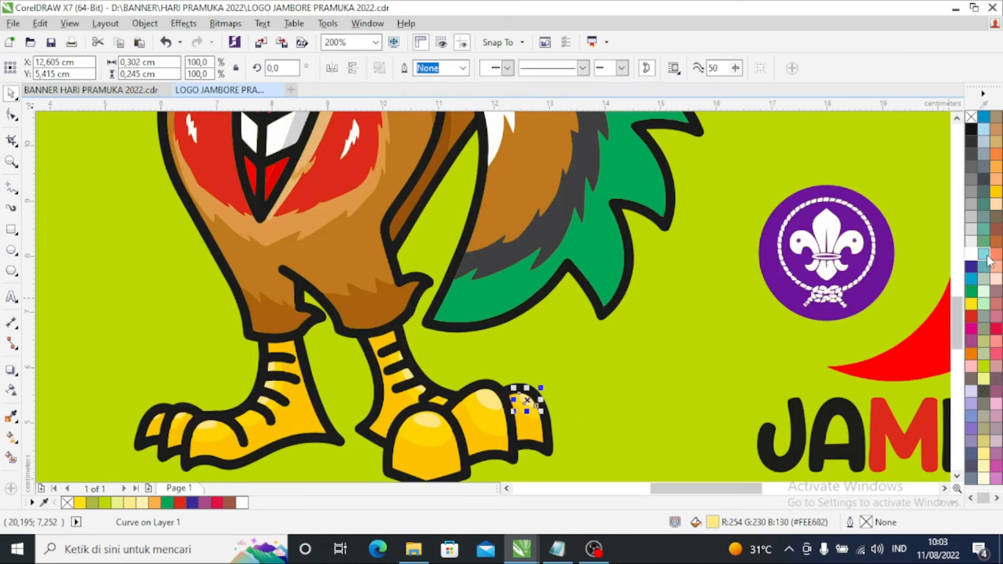
{"action": "left_click", "coordinate": [488, 398]}
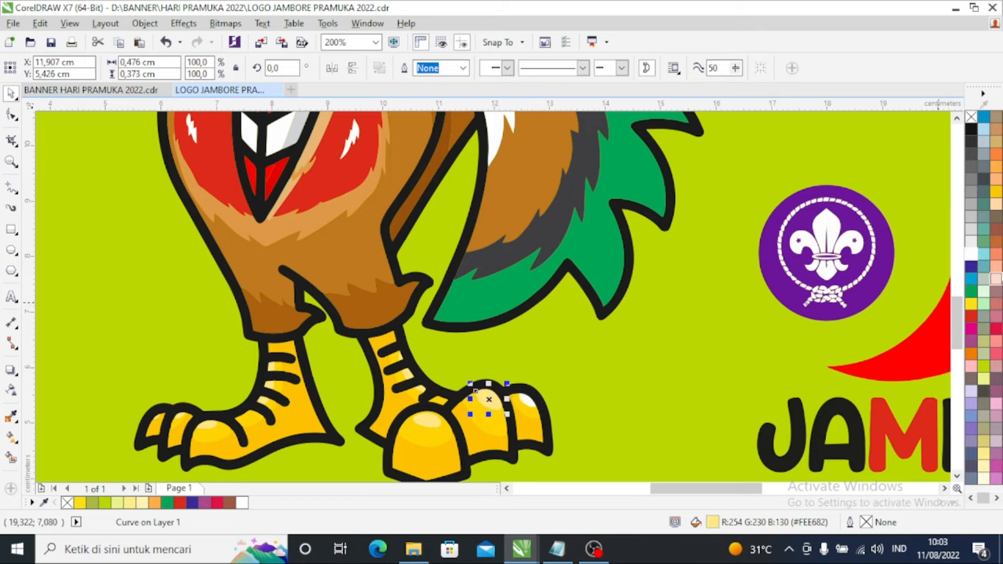
{"action": "left_click", "coordinate": [973, 255]}
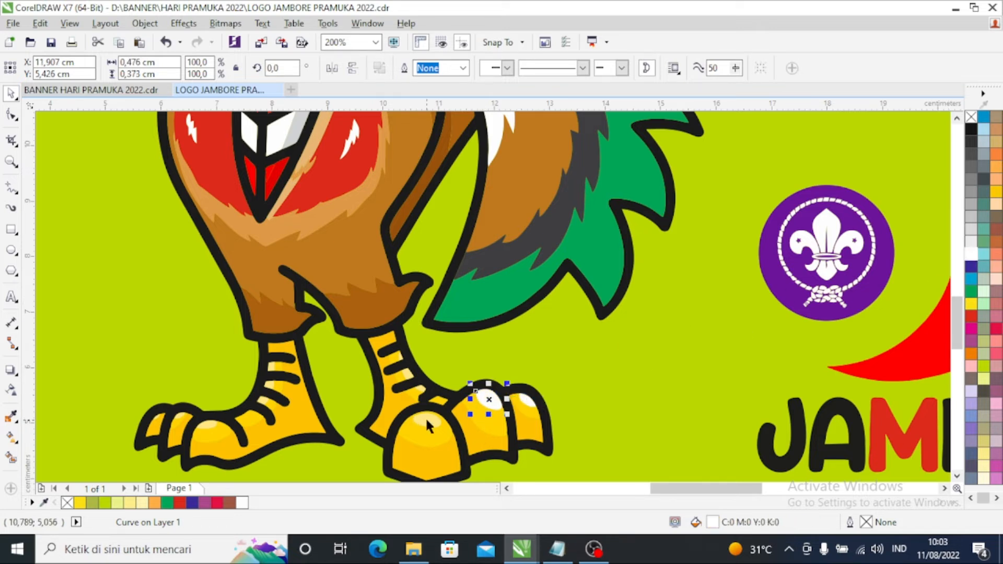
{"action": "left_click", "coordinate": [425, 418]}
{"action": "left_click", "coordinate": [972, 255]}
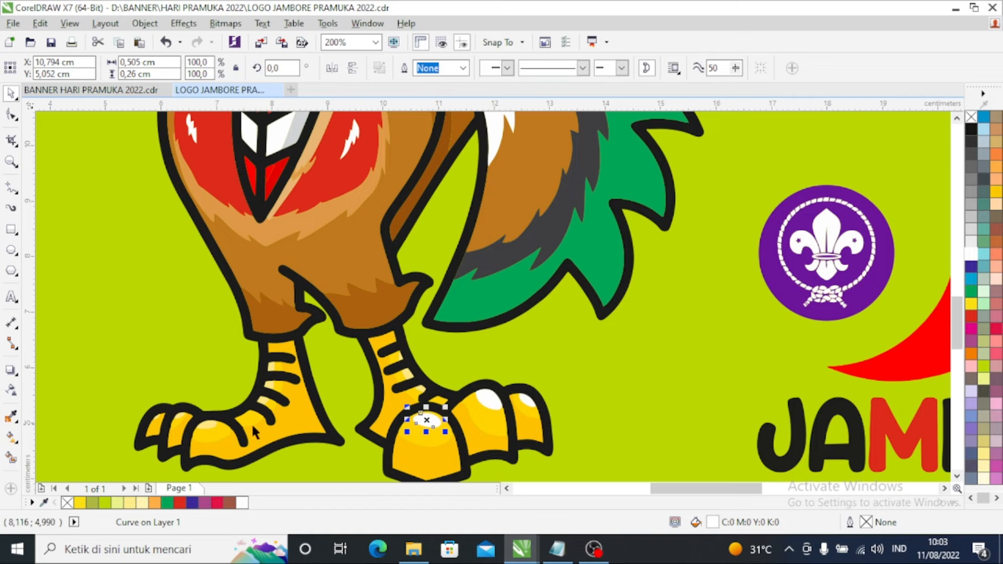
Fill the pale yellow highlights on the largest toe and the middle toe of the mascot's other foot with white (C:0 M:0 Y:0 K:0)
{"action": "left_click", "coordinate": [209, 420]}
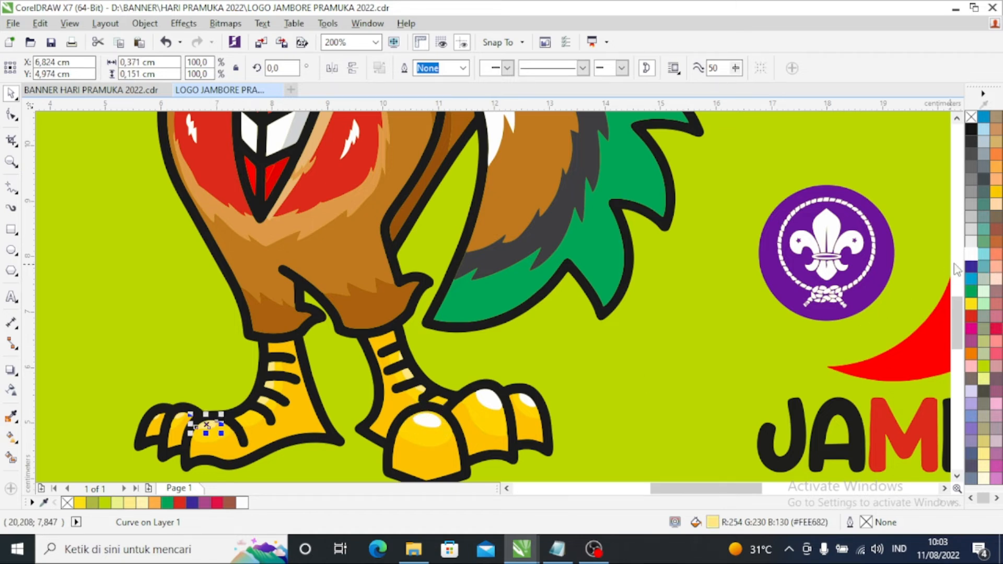
{"action": "left_click", "coordinate": [973, 255]}
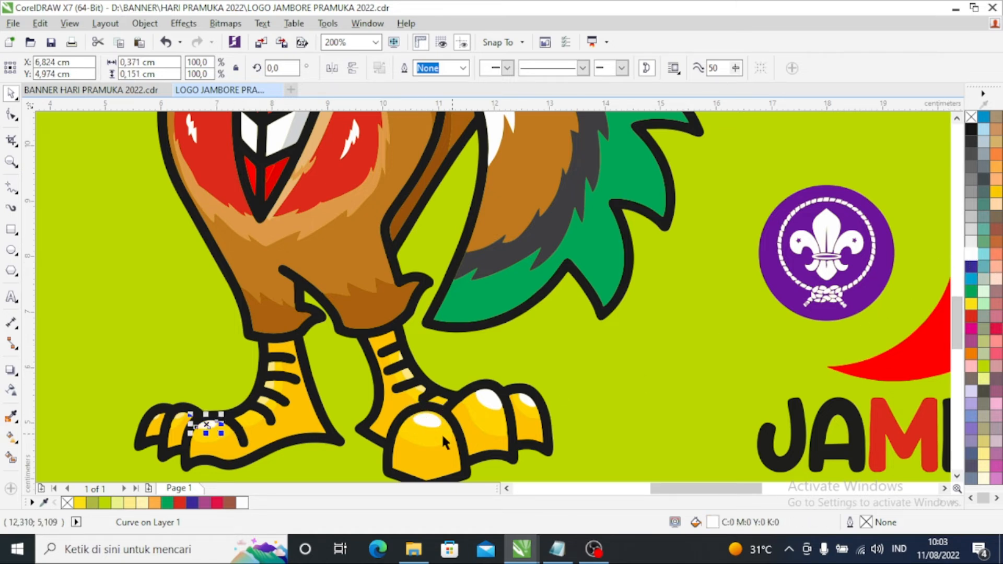
{"action": "left_click", "coordinate": [179, 416]}
{"action": "left_click", "coordinate": [972, 255]}
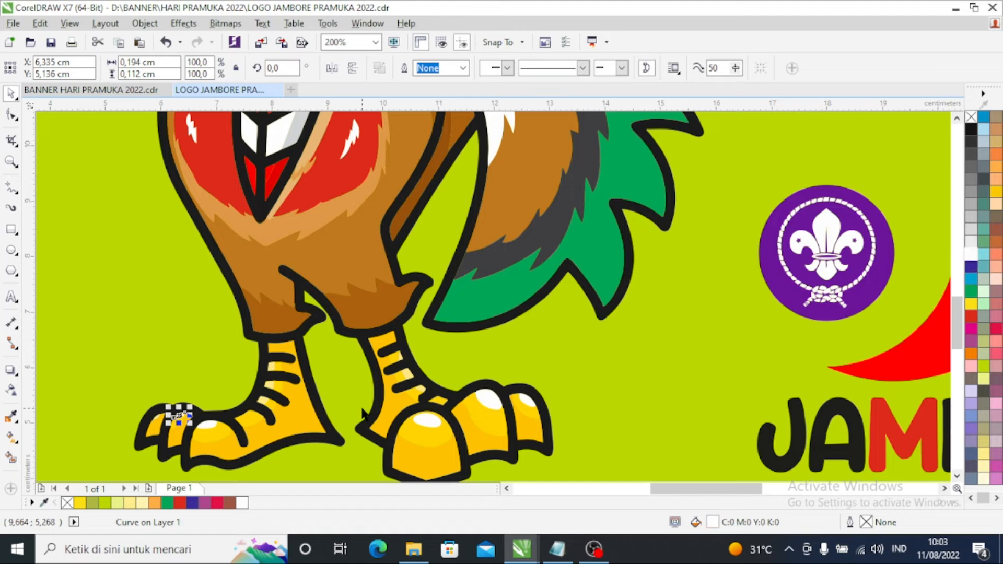
Fill the three pale yellow highlights between the black stripes of the leg nearest the lowered wing with white (C:0 M:0 Y:0 K:0)
{"action": "scroll", "coordinate": [419, 393], "scroll_direction": "up", "scroll_amount": 2}
{"action": "left_click", "coordinate": [421, 388]}
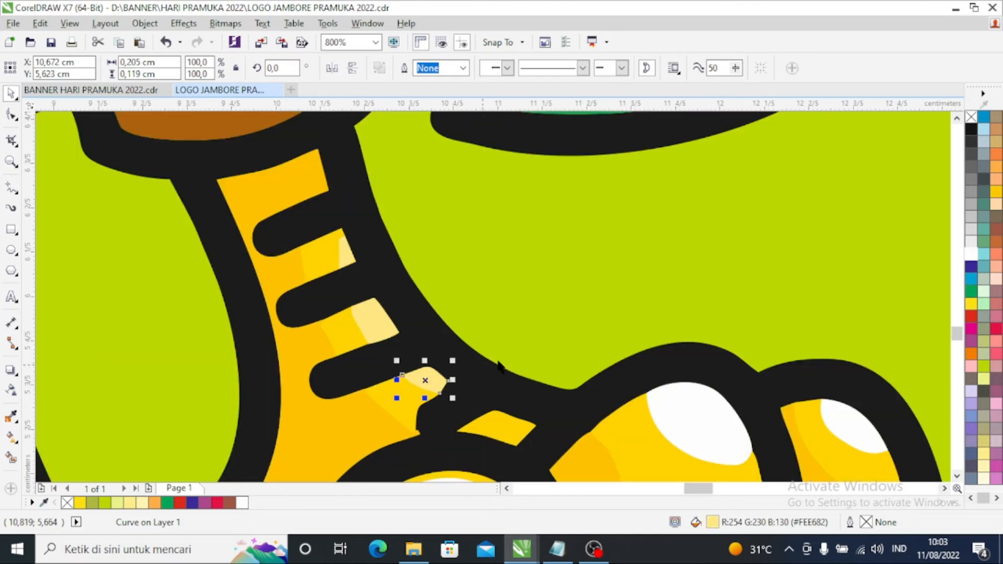
{"action": "left_click", "coordinate": [973, 255]}
{"action": "left_click", "coordinate": [365, 321]}
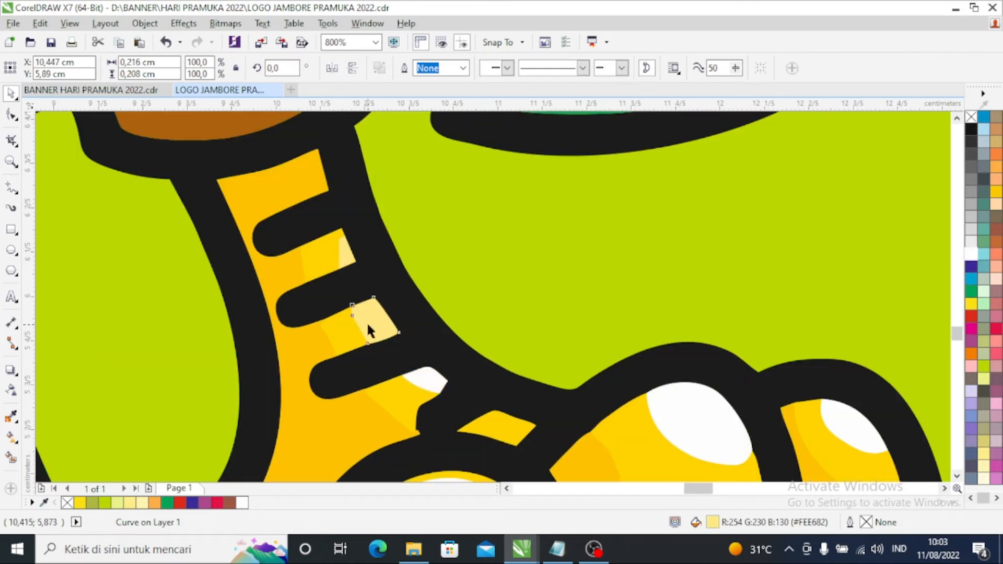
{"action": "left_click", "coordinate": [972, 254]}
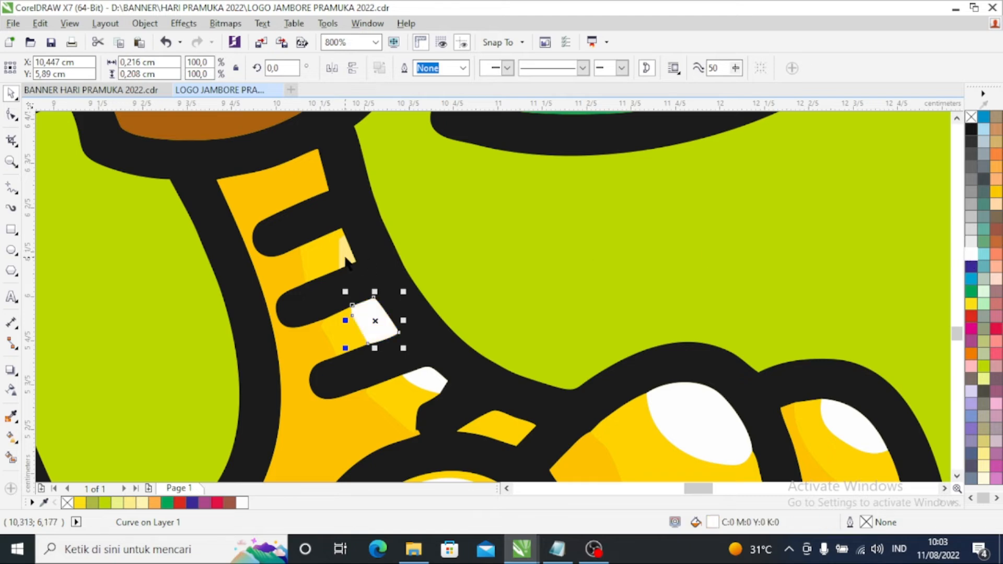
{"action": "left_click", "coordinate": [343, 251]}
{"action": "left_click", "coordinate": [972, 255]}
{"action": "scroll", "coordinate": [646, 308], "scroll_direction": "down", "scroll_amount": 2}
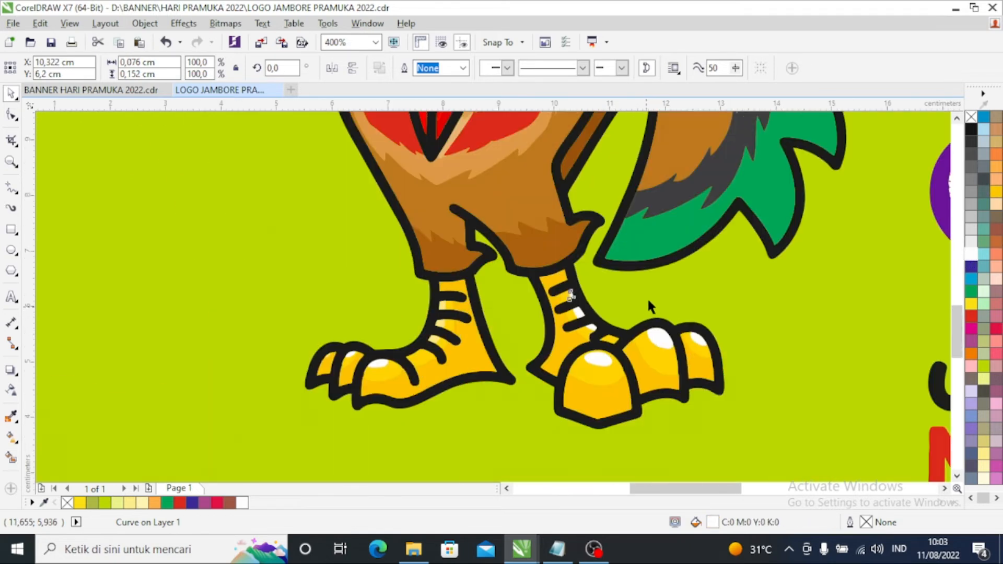
{"action": "scroll", "coordinate": [613, 293], "scroll_direction": "down", "scroll_amount": 1}
{"action": "key", "text": "Escape"}
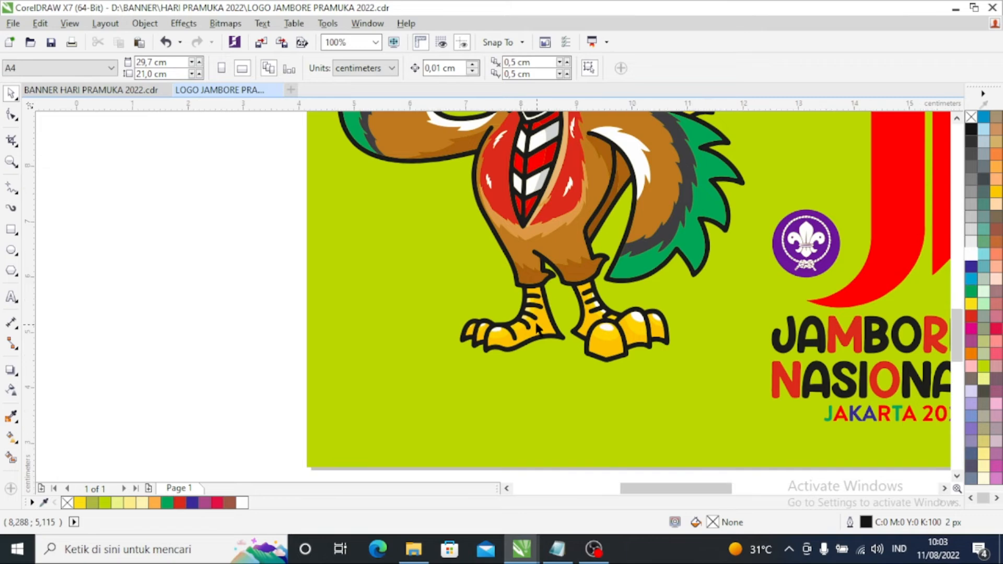
Fill the three pale yellow highlights between the black stripes of the leg nearest the raised wing with white (C:0 M:0 Y:0 K:0)
{"action": "scroll", "coordinate": [466, 311], "scroll_direction": "up", "scroll_amount": 2}
{"action": "scroll", "coordinate": [466, 310], "scroll_direction": "up", "scroll_amount": 1}
{"action": "left_click", "coordinate": [489, 345]}
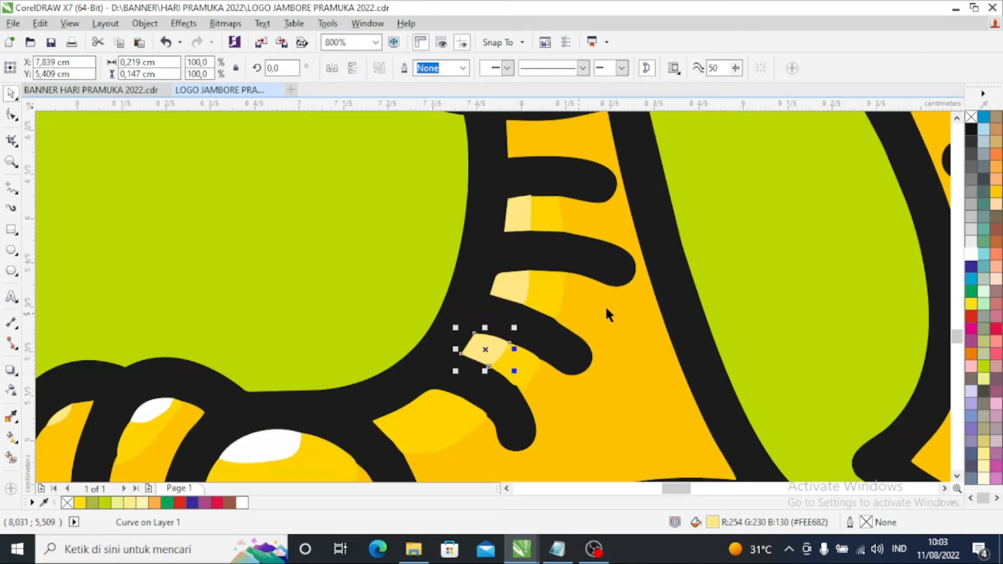
{"action": "left_click", "coordinate": [970, 254]}
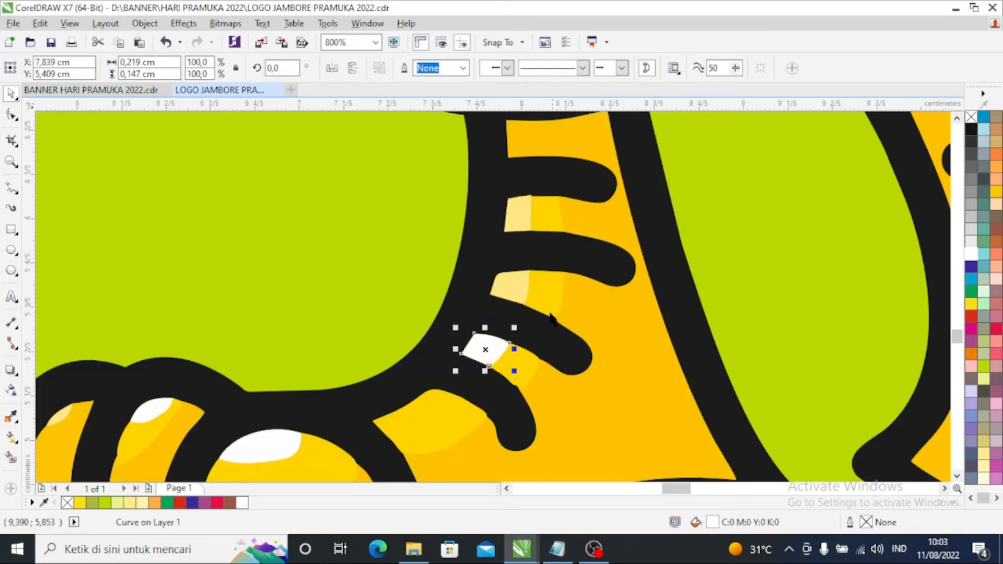
{"action": "key", "text": "Tab"}
{"action": "left_click", "coordinate": [970, 255]}
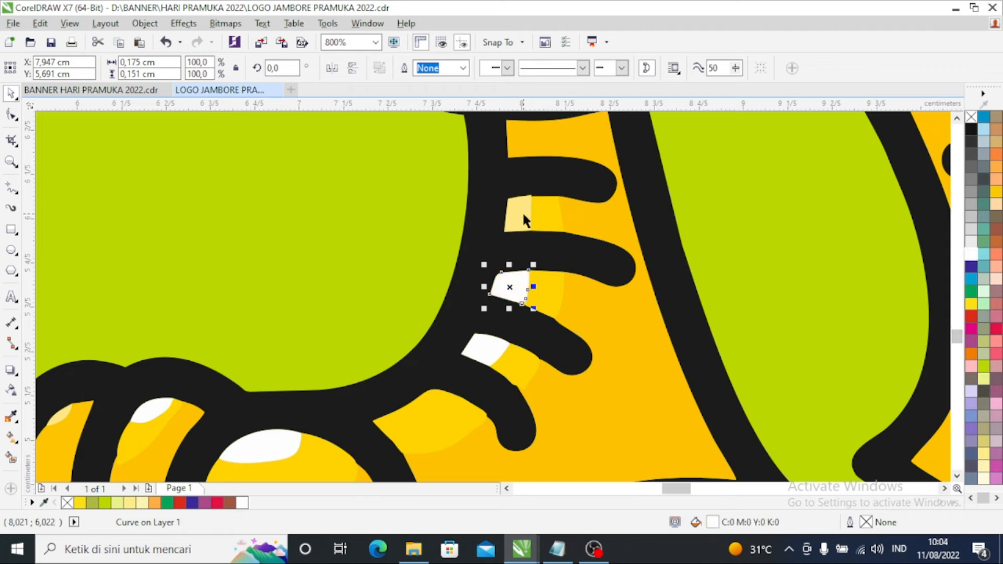
{"action": "left_click", "coordinate": [517, 214]}
{"action": "left_click", "coordinate": [969, 255]}
{"action": "scroll", "coordinate": [630, 277], "scroll_direction": "down", "scroll_amount": 3}
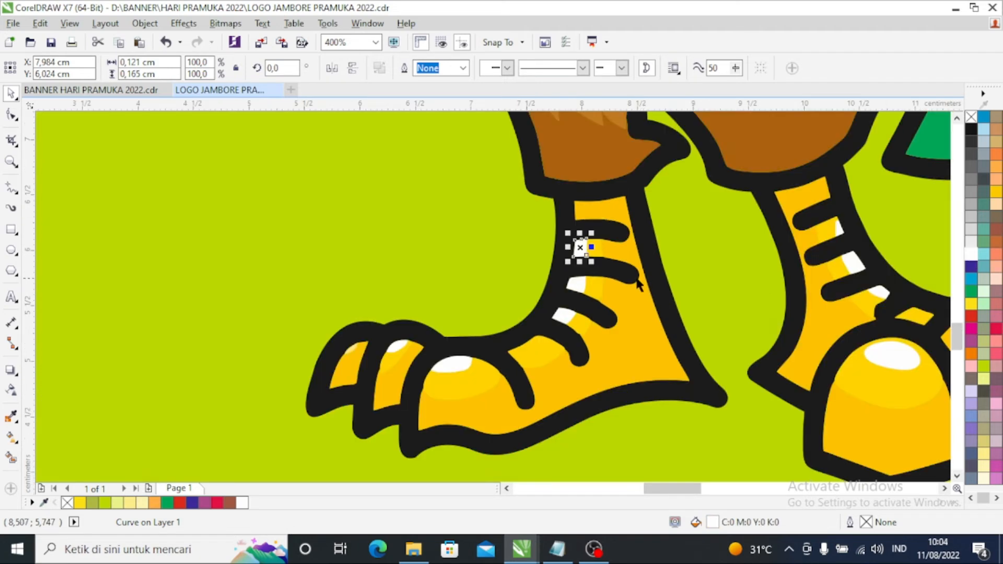
{"action": "left_click", "coordinate": [128, 358]}
Examine the recolored mascot from crest to feet, including the fill of the tongue inside its open beak
{"action": "scroll", "coordinate": [604, 302], "scroll_direction": "down", "scroll_amount": 1}
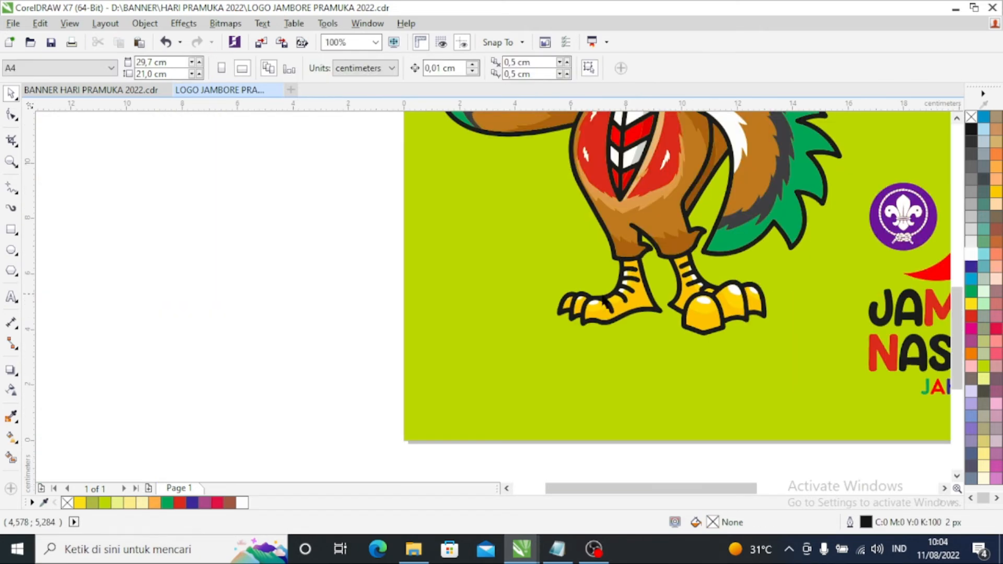
{"action": "scroll", "coordinate": [604, 302], "scroll_direction": "down", "scroll_amount": 1}
{"action": "scroll", "coordinate": [601, 255], "scroll_direction": "up", "scroll_amount": 1}
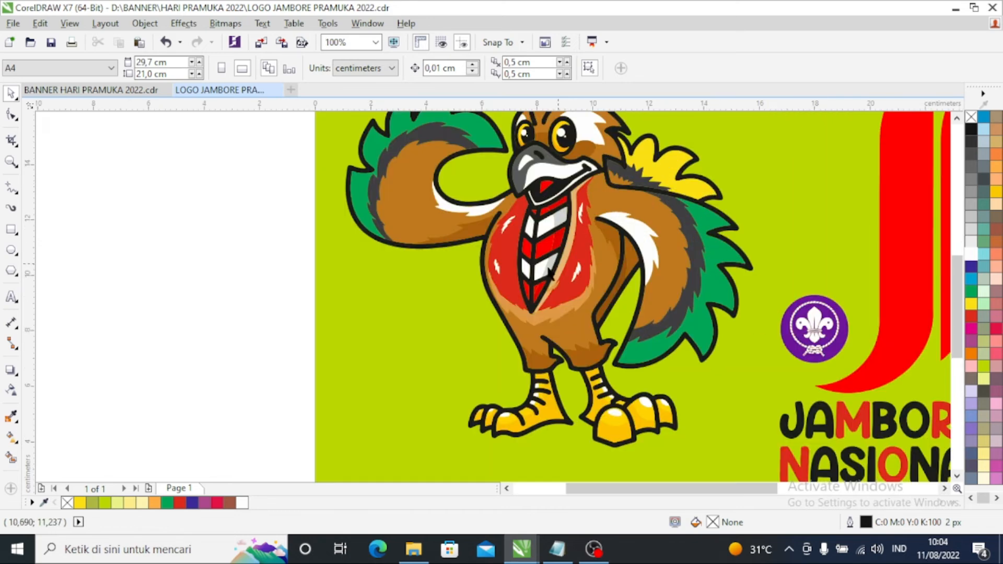
{"action": "scroll", "coordinate": [504, 284], "scroll_direction": "down", "scroll_amount": 2}
{"action": "scroll", "coordinate": [504, 285], "scroll_direction": "up", "scroll_amount": 1}
{"action": "scroll", "coordinate": [470, 276], "scroll_direction": "up", "scroll_amount": 3}
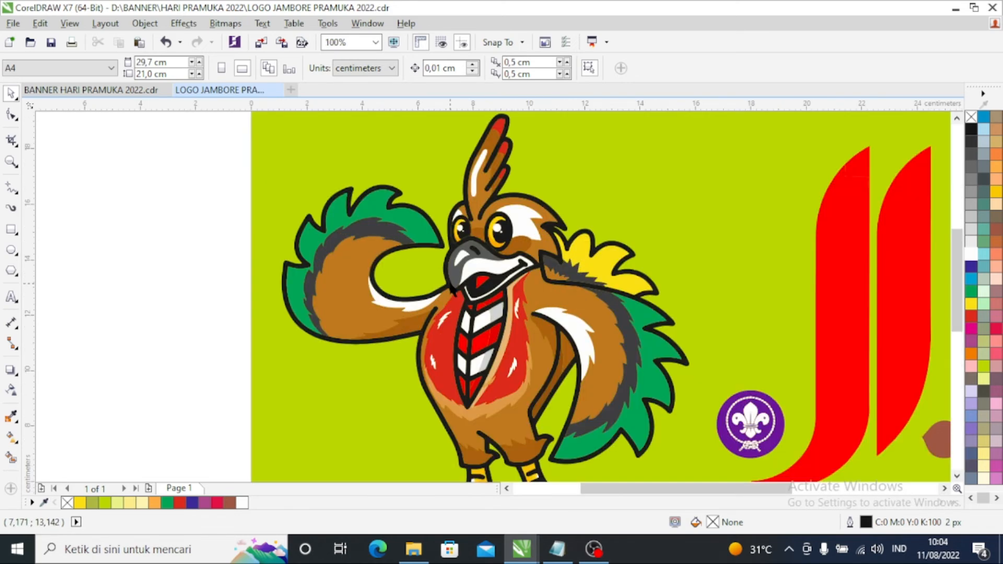
{"action": "scroll", "coordinate": [468, 267], "scroll_direction": "down", "scroll_amount": 1}
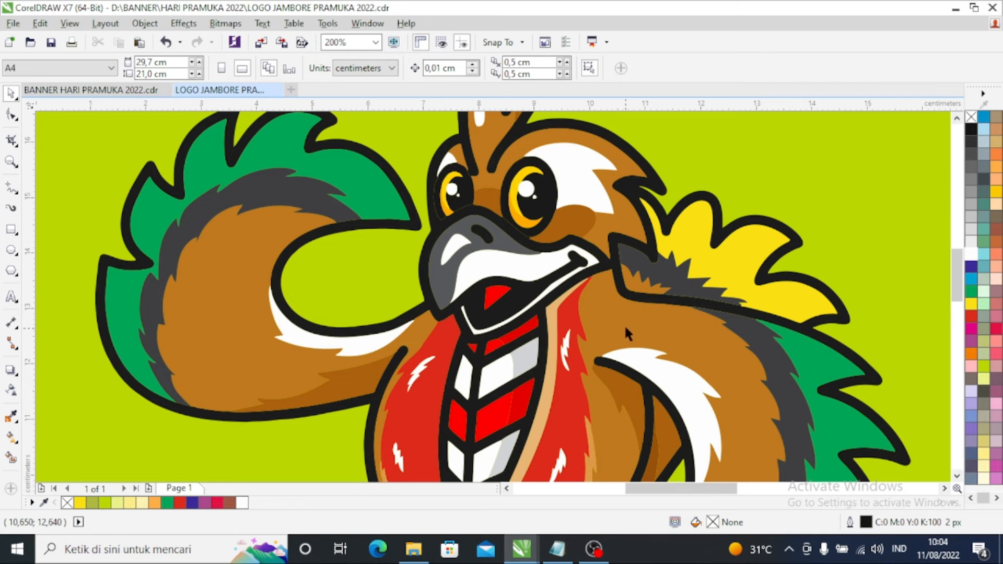
{"action": "scroll", "coordinate": [448, 313], "scroll_direction": "up", "scroll_amount": 1}
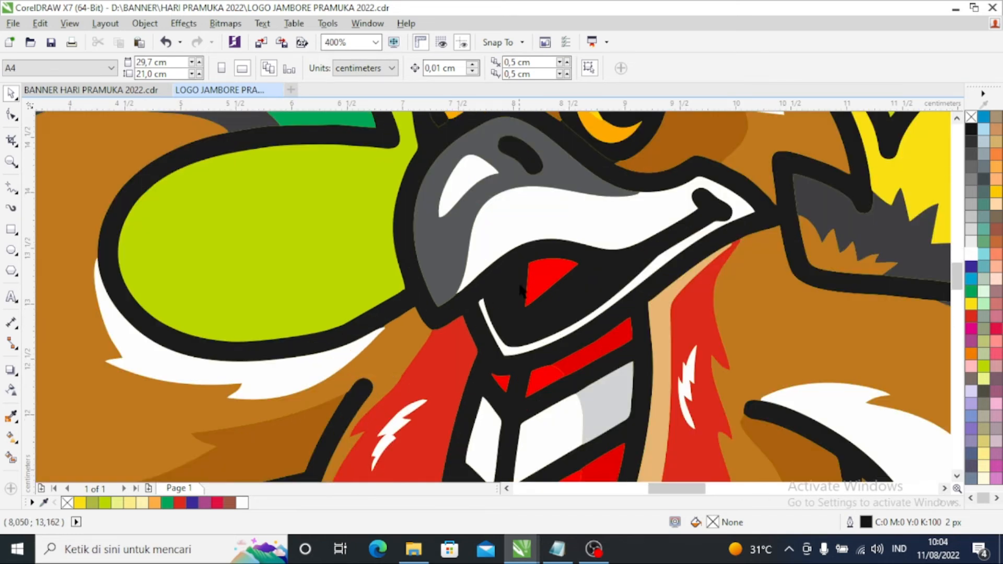
{"action": "left_click", "coordinate": [547, 285]}
{"action": "scroll", "coordinate": [442, 321], "scroll_direction": "down", "scroll_amount": 2}
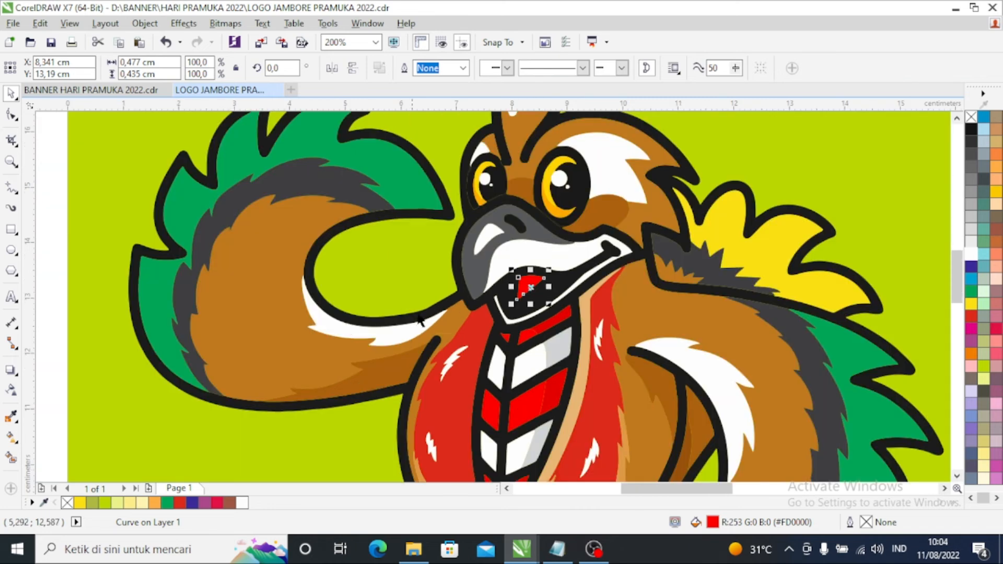
{"action": "left_click", "coordinate": [172, 345]}
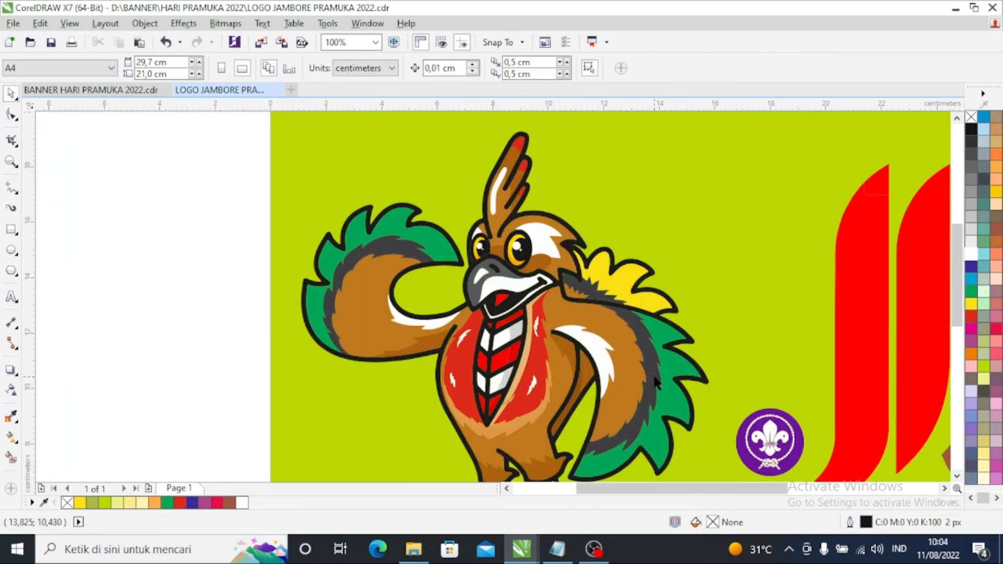
{"action": "scroll", "coordinate": [403, 413], "scroll_direction": "down", "scroll_amount": 1}
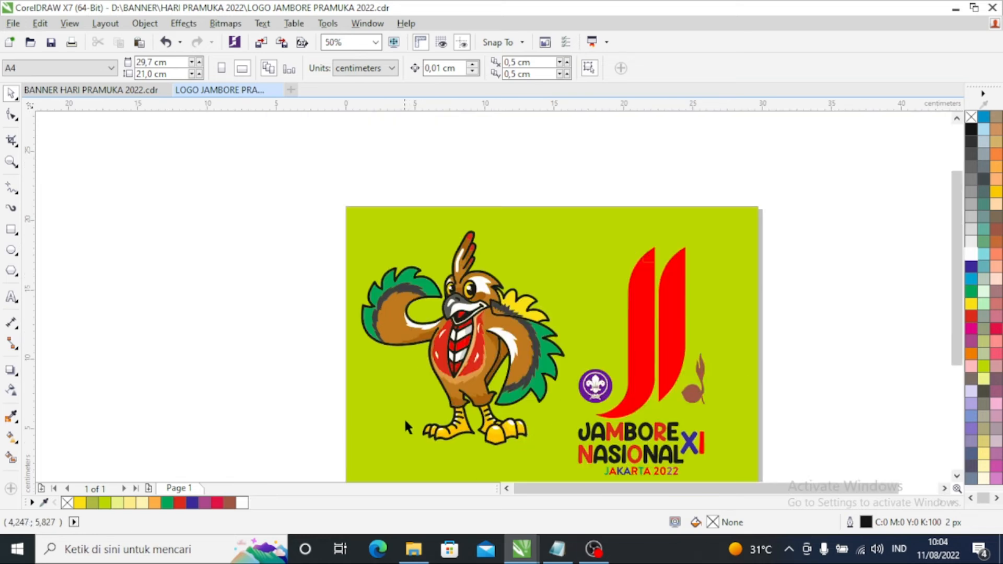
{"action": "scroll", "coordinate": [425, 419], "scroll_direction": "up", "scroll_amount": 1}
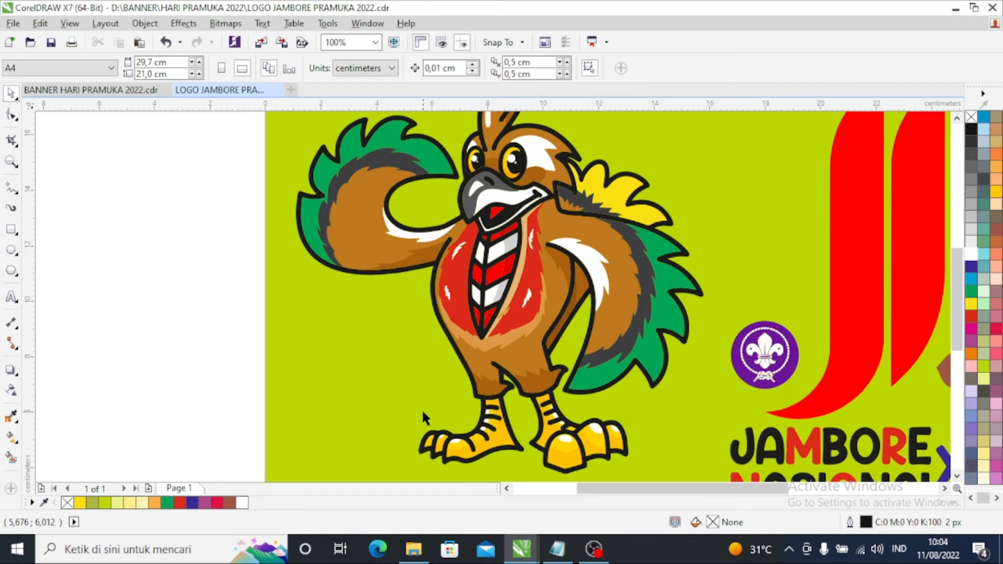
{"action": "scroll", "coordinate": [422, 413], "scroll_direction": "down", "scroll_amount": 1}
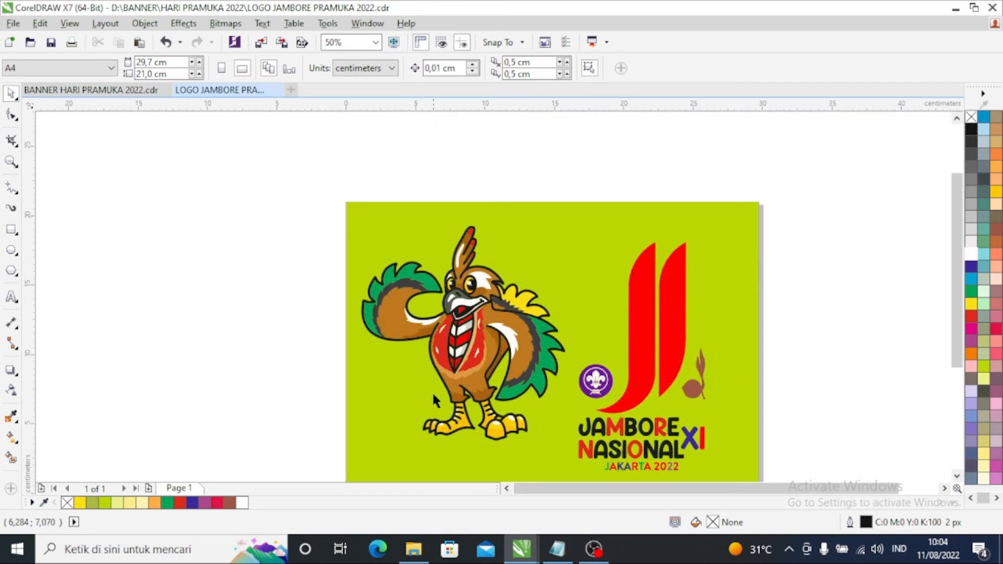
Group all the mascot's parts and move the mascot off the green page onto the blank area beside it
{"action": "scroll", "coordinate": [485, 375], "scroll_direction": "down", "scroll_amount": 1}
{"action": "left_click_drag", "start_coordinate": [373, 256], "coordinate": [567, 438]}
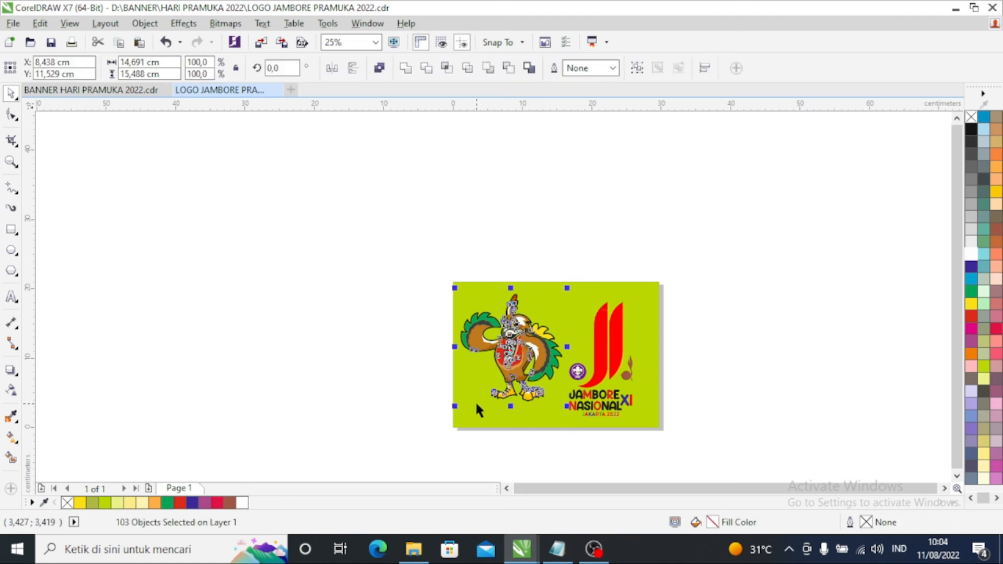
{"action": "key", "text": "ctrl+g"}
{"action": "left_click", "coordinate": [414, 381]}
{"action": "left_click_drag", "start_coordinate": [512, 356], "coordinate": [389, 355]}
{"action": "left_click", "coordinate": [342, 378]}
{"action": "scroll", "coordinate": [343, 378], "scroll_direction": "up", "scroll_amount": 1}
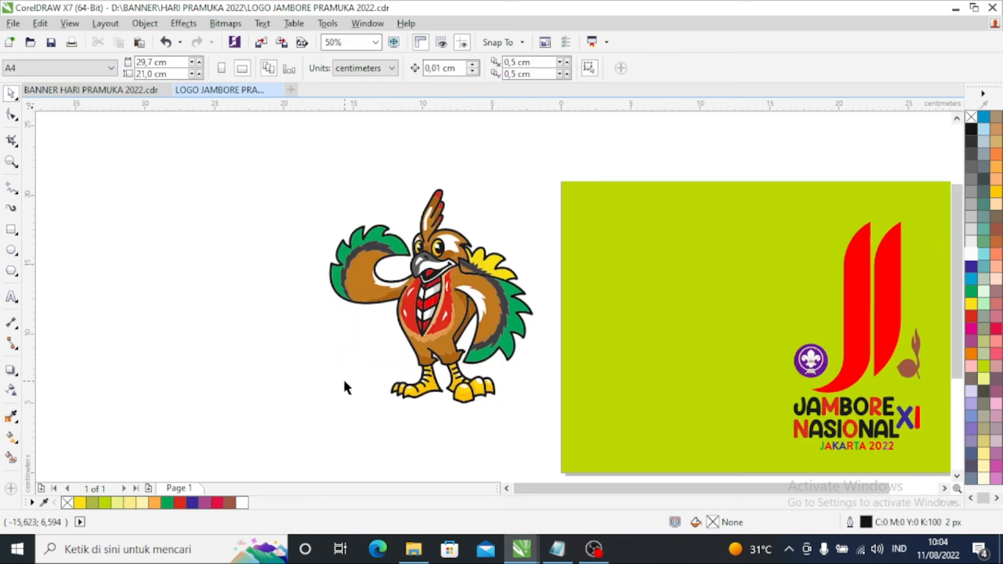
{"action": "scroll", "coordinate": [412, 326], "scroll_direction": "up", "scroll_amount": 1}
{"action": "scroll", "coordinate": [458, 347], "scroll_direction": "down", "scroll_amount": 1}
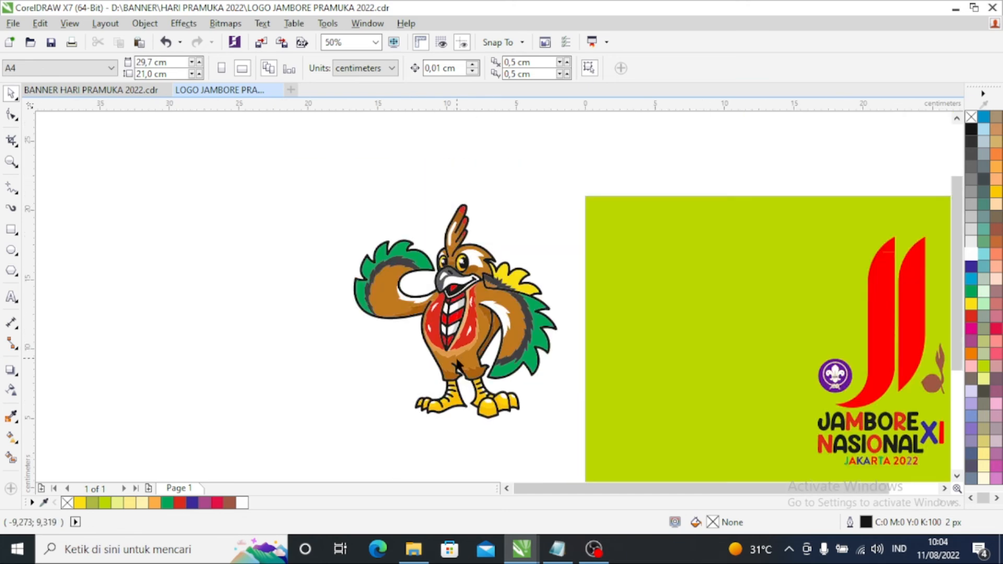
{"action": "scroll", "coordinate": [455, 370], "scroll_direction": "up", "scroll_amount": 1}
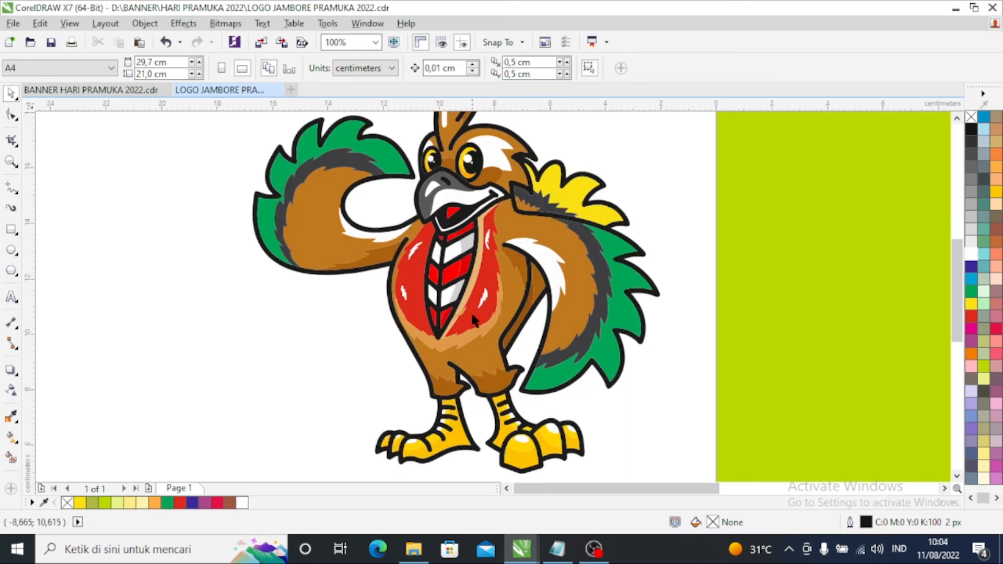
Examine the mascot against the blank area, checking its head, raised wing, striped tie, red vest, legs and feet
{"action": "scroll", "coordinate": [473, 311], "scroll_direction": "up", "scroll_amount": 4}
{"action": "scroll", "coordinate": [485, 316], "scroll_direction": "down", "scroll_amount": 4}
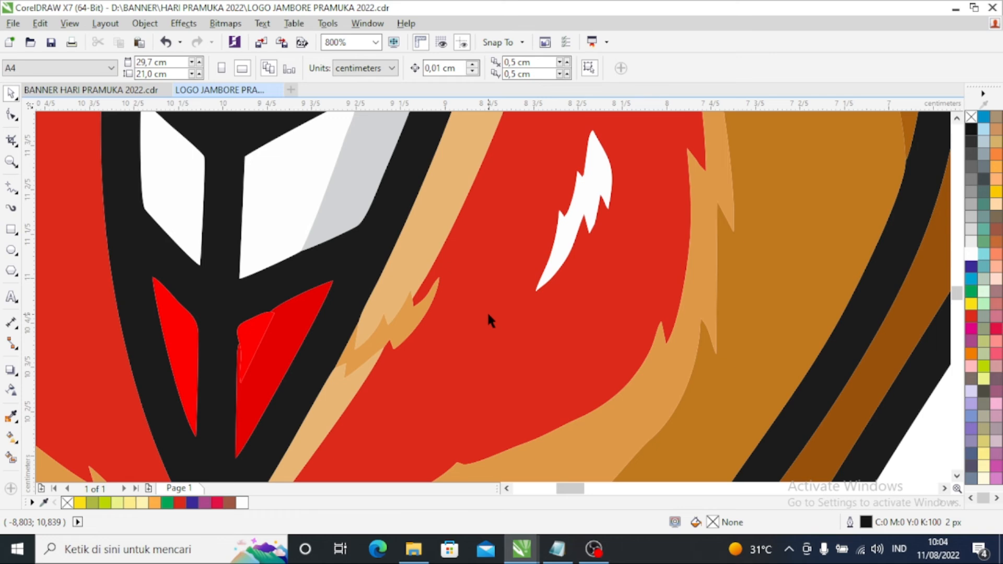
{"action": "scroll", "coordinate": [489, 320], "scroll_direction": "down", "scroll_amount": 1}
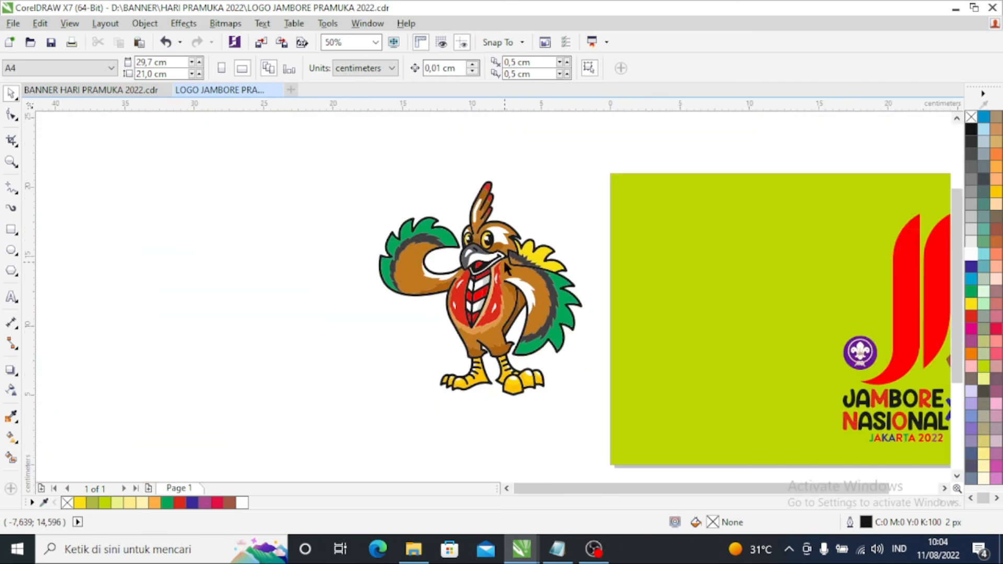
{"action": "scroll", "coordinate": [476, 267], "scroll_direction": "up", "scroll_amount": 3}
{"action": "scroll", "coordinate": [475, 267], "scroll_direction": "up", "scroll_amount": 1}
{"action": "scroll", "coordinate": [402, 258], "scroll_direction": "down", "scroll_amount": 3}
{"action": "scroll", "coordinate": [400, 260], "scroll_direction": "up", "scroll_amount": 1}
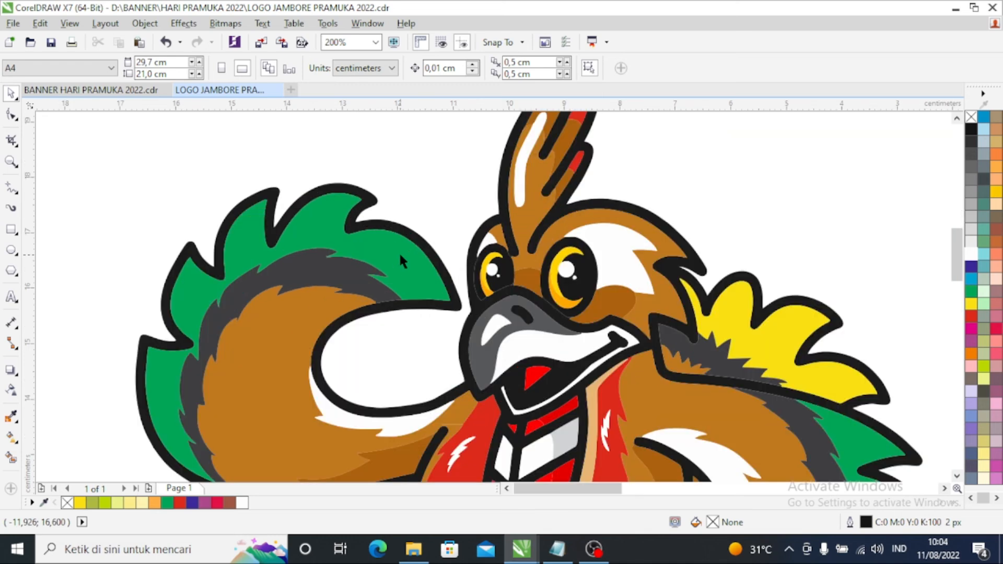
{"action": "scroll", "coordinate": [399, 252], "scroll_direction": "down", "scroll_amount": 2}
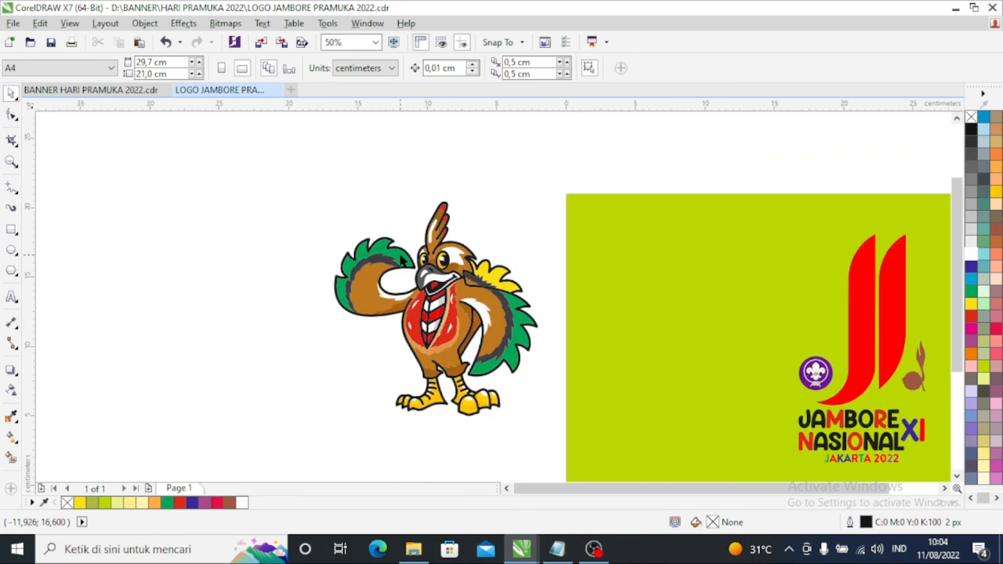
{"action": "scroll", "coordinate": [452, 427], "scroll_direction": "down", "scroll_amount": 1}
{"action": "scroll", "coordinate": [453, 429], "scroll_direction": "up", "scroll_amount": 2}
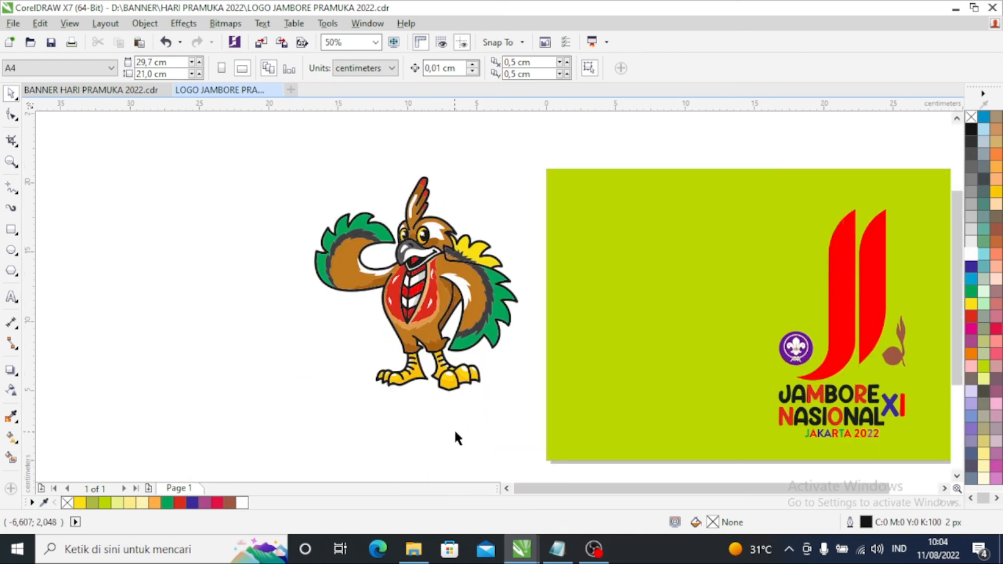
{"action": "scroll", "coordinate": [402, 366], "scroll_direction": "up", "scroll_amount": 1}
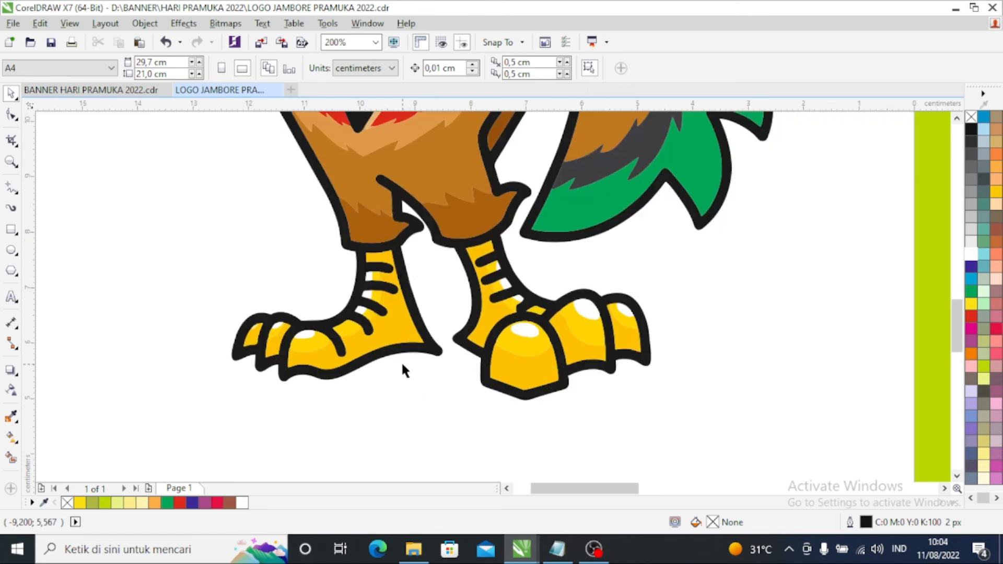
{"action": "scroll", "coordinate": [403, 365], "scroll_direction": "down", "scroll_amount": 2}
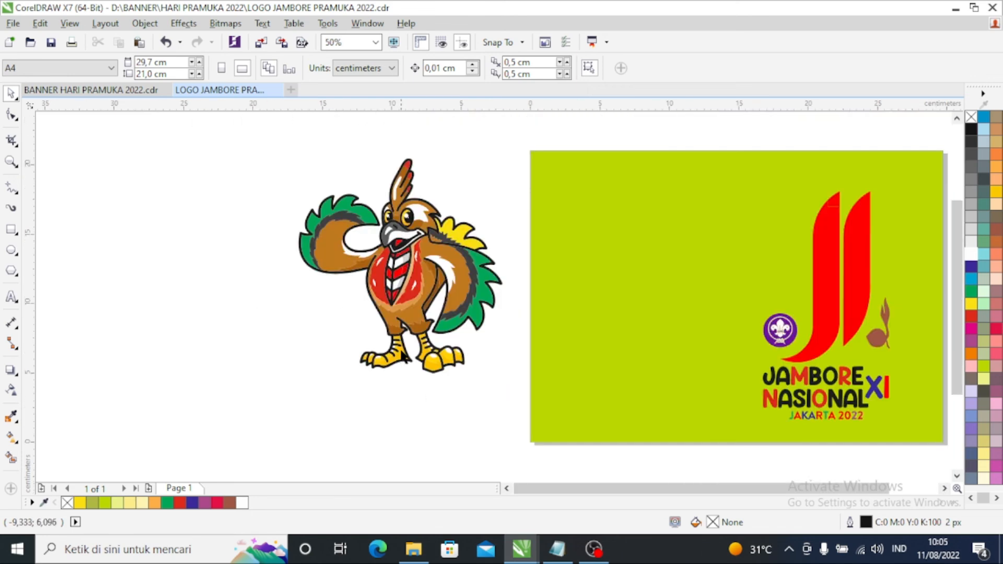
{"action": "scroll", "coordinate": [402, 349], "scroll_direction": "up", "scroll_amount": 1}
{"action": "scroll", "coordinate": [402, 347], "scroll_direction": "up", "scroll_amount": 1}
{"action": "scroll", "coordinate": [401, 342], "scroll_direction": "up", "scroll_amount": 1}
{"action": "scroll", "coordinate": [402, 344], "scroll_direction": "down", "scroll_amount": 2}
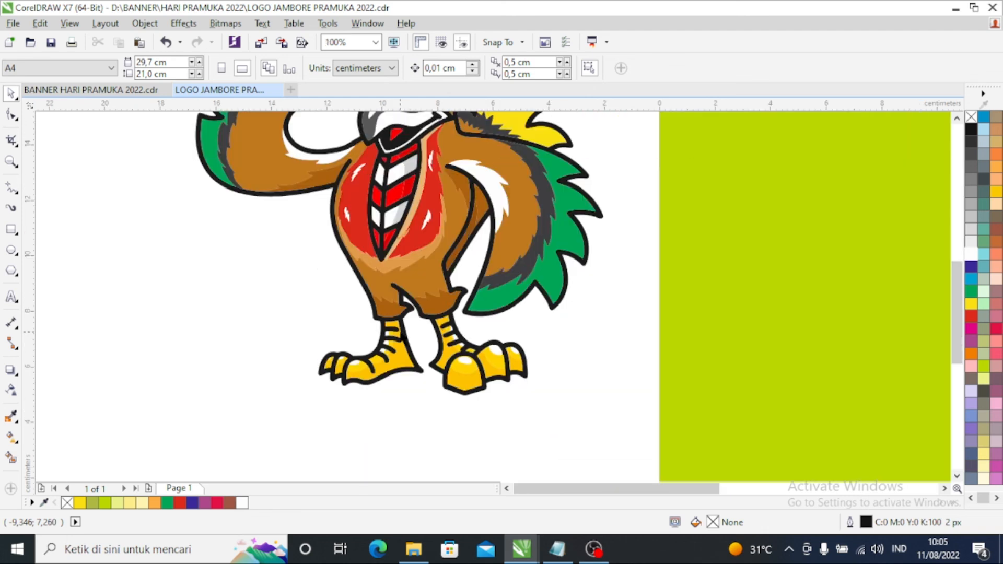
{"action": "scroll", "coordinate": [402, 292], "scroll_direction": "down", "scroll_amount": 1}
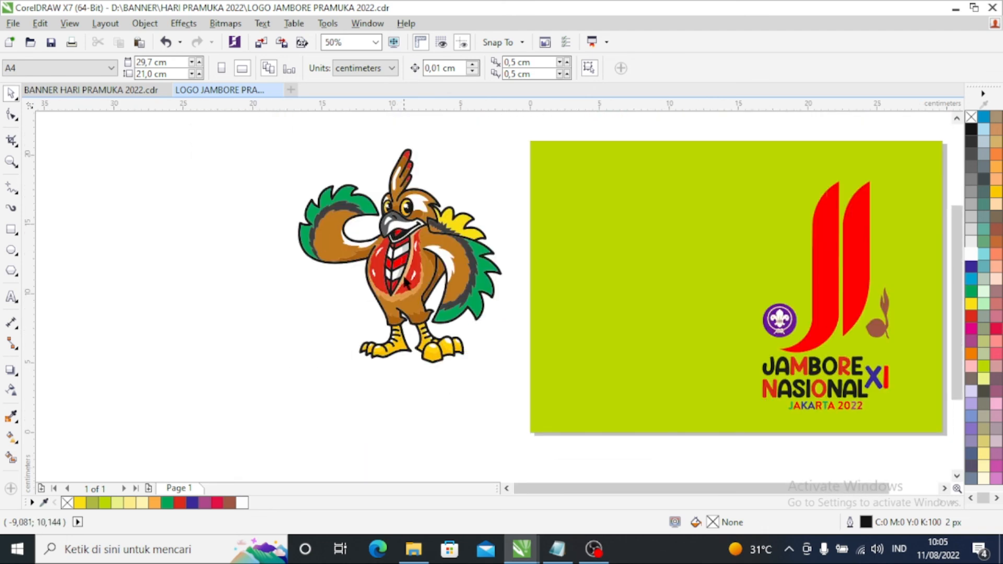
{"action": "scroll", "coordinate": [406, 257], "scroll_direction": "up", "scroll_amount": 1}
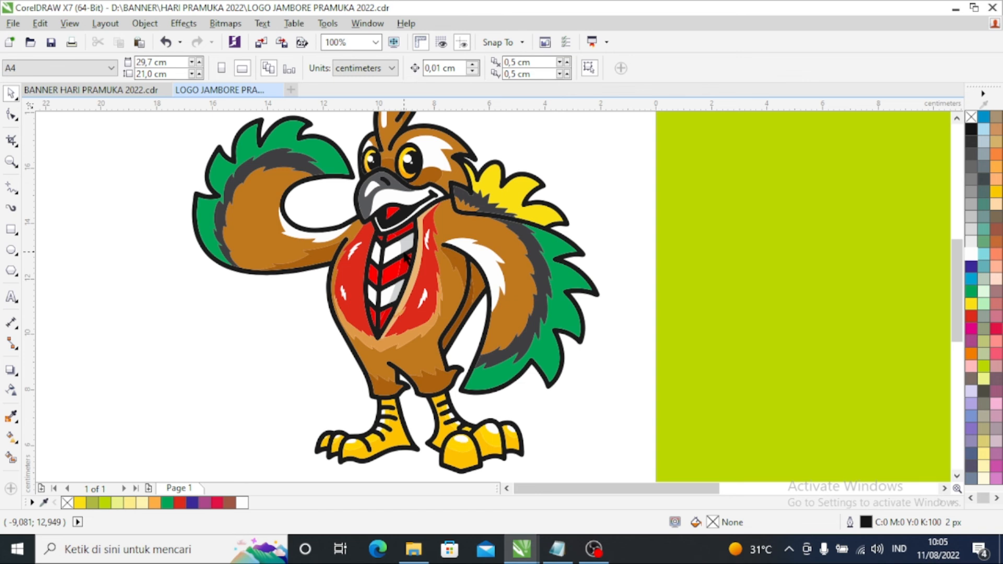
{"action": "scroll", "coordinate": [511, 368], "scroll_direction": "down", "scroll_amount": 1}
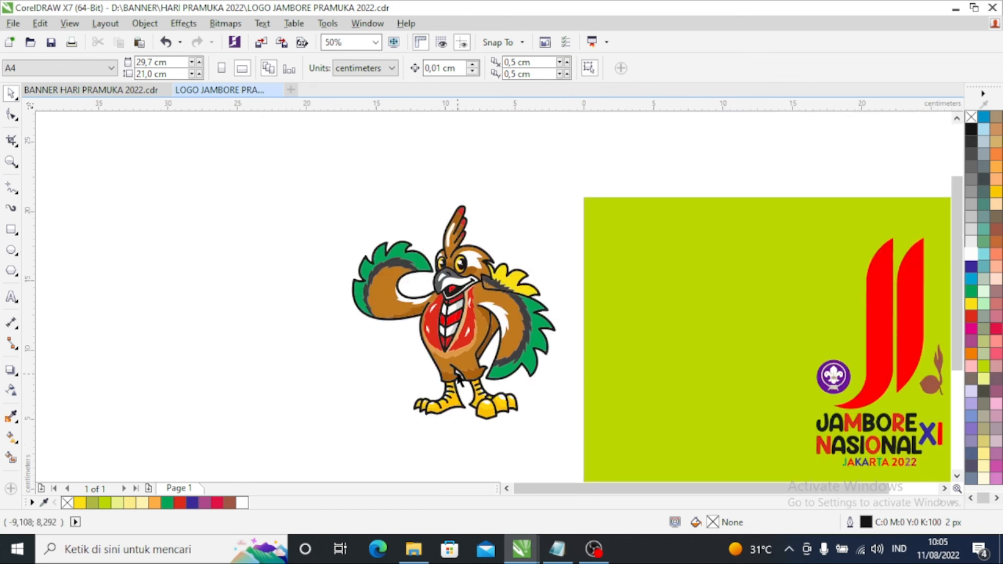
Undo the mascot's move off the page and deselect the mascot group
{"action": "key", "text": "ctrl+z"}
{"action": "scroll", "coordinate": [301, 363], "scroll_direction": "down", "scroll_amount": 1}
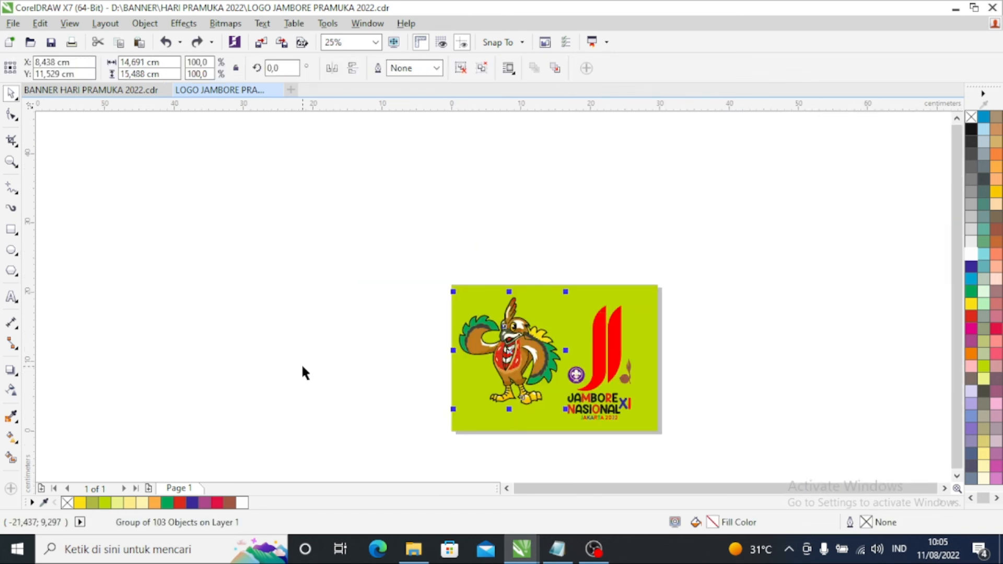
{"action": "scroll", "coordinate": [562, 430], "scroll_direction": "up", "scroll_amount": 1}
{"action": "left_click", "coordinate": [875, 385]}
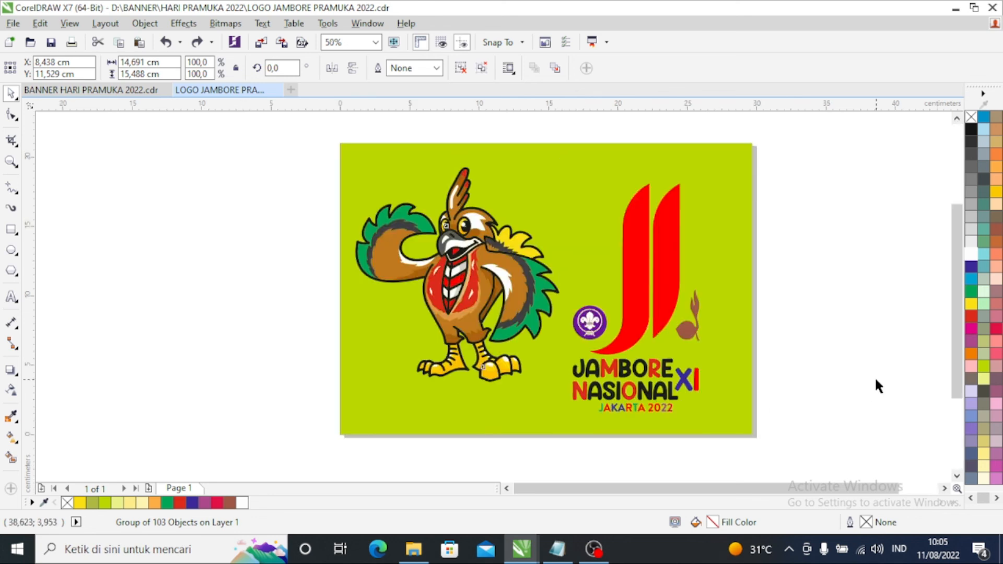